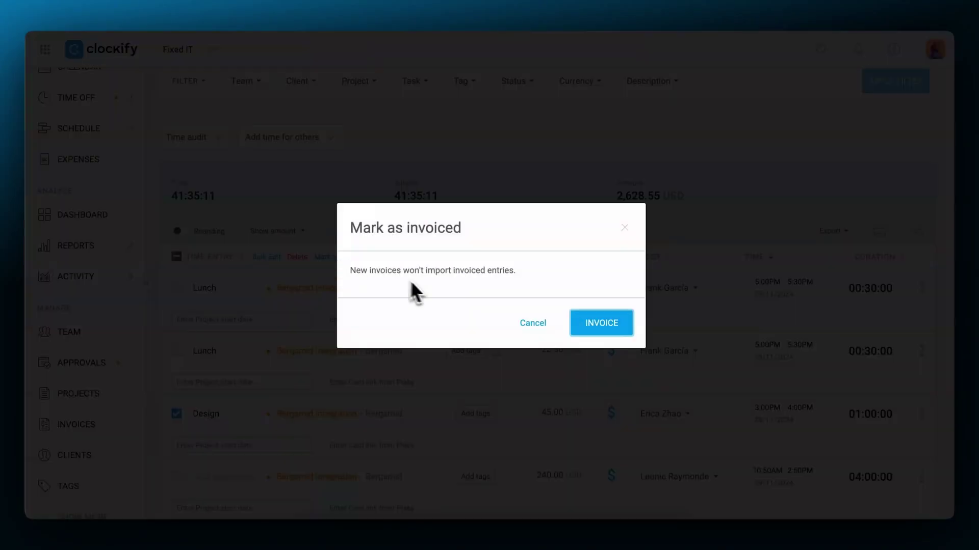
Step: Mark the Design entry invoiced, add a Plaky link, and bulk-edit all entries
left_click(598, 323)
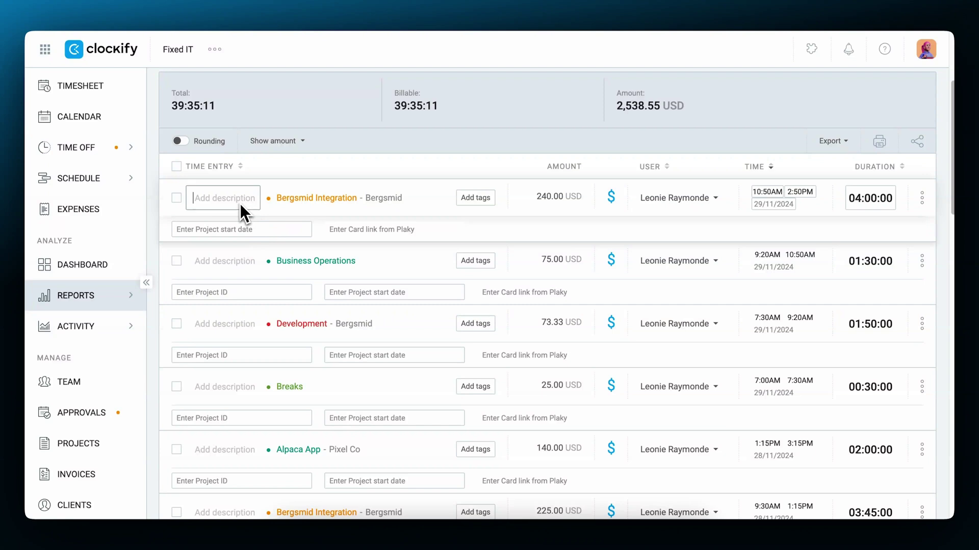
left_click(367, 232)
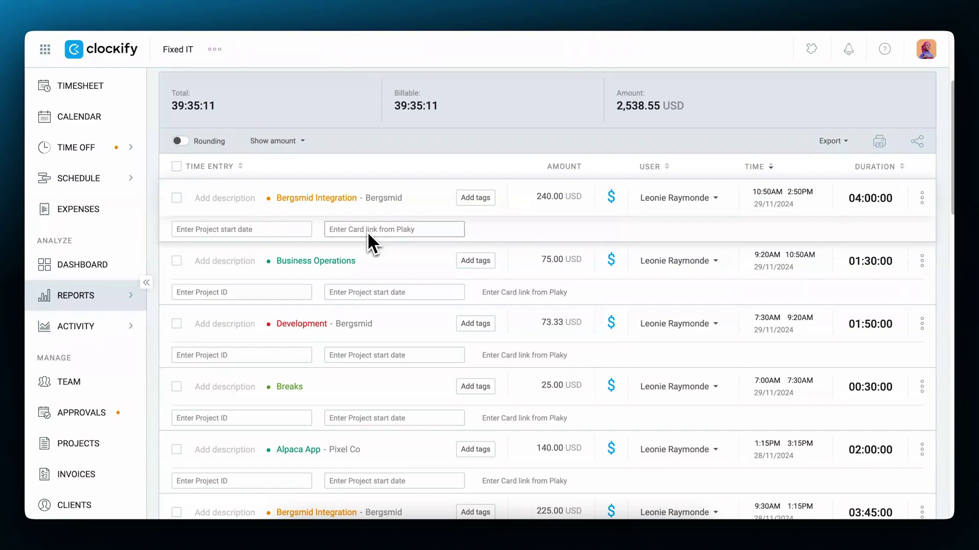
left_click(177, 198)
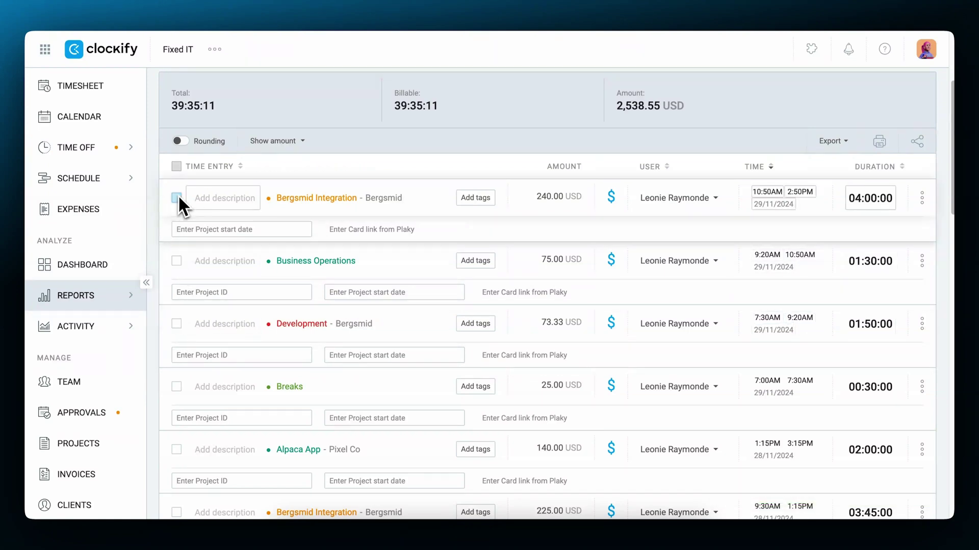
left_click(176, 167)
left_click(266, 167)
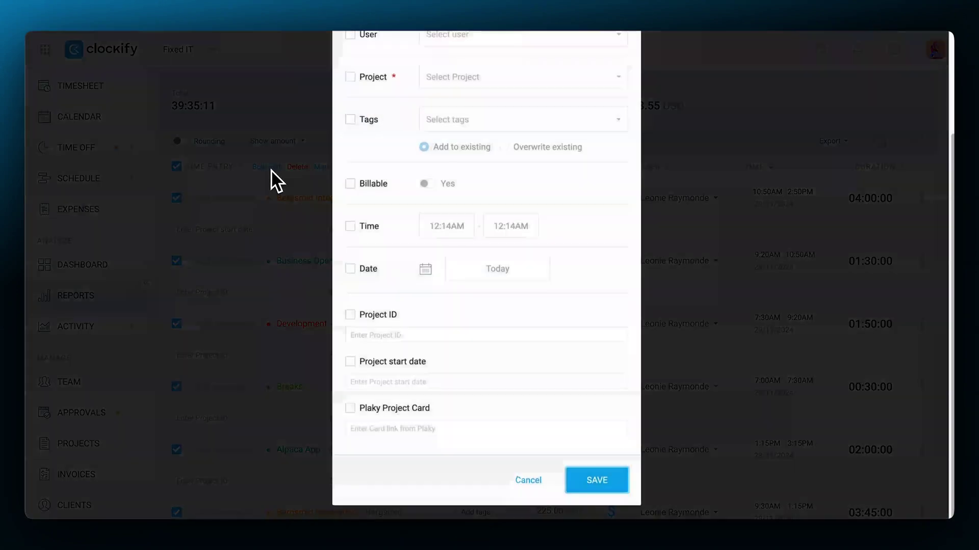
scroll(438, 210, "down", 3)
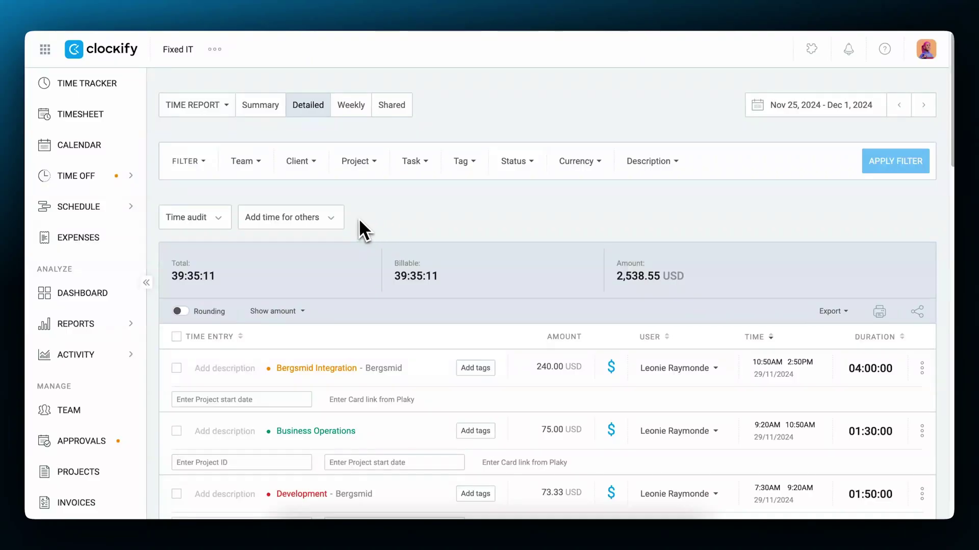
Step: Add a one-hour Design entry, 3–4PM, for one teammate
left_click(333, 221)
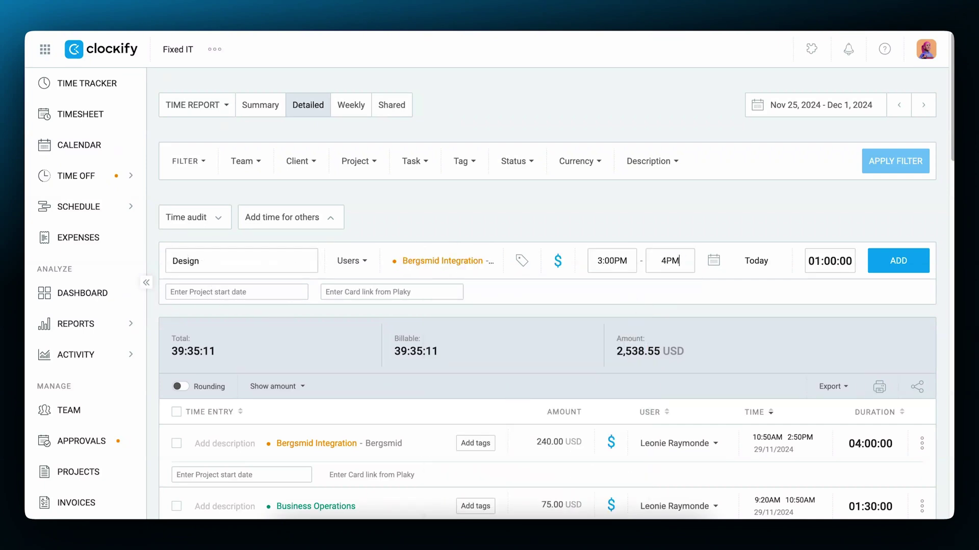
left_click(368, 269)
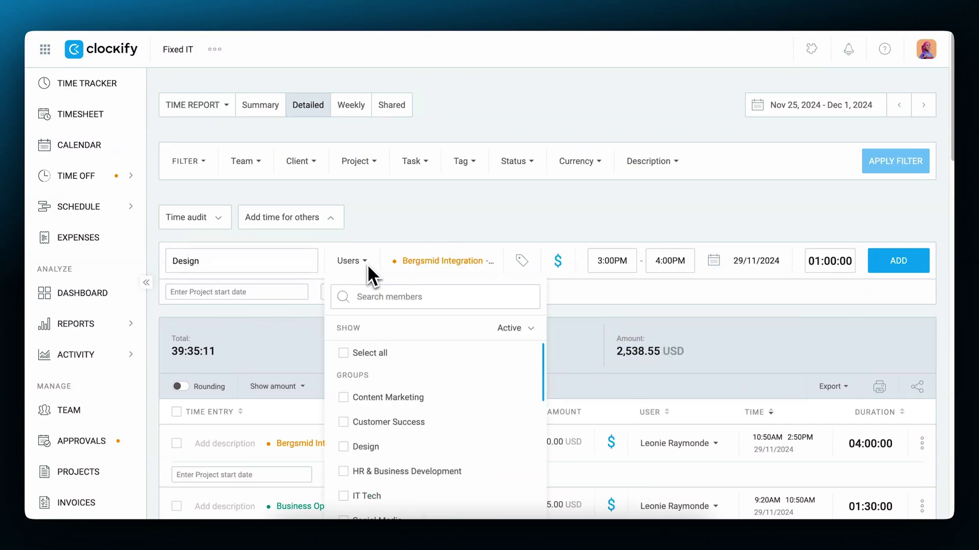
type("eri")
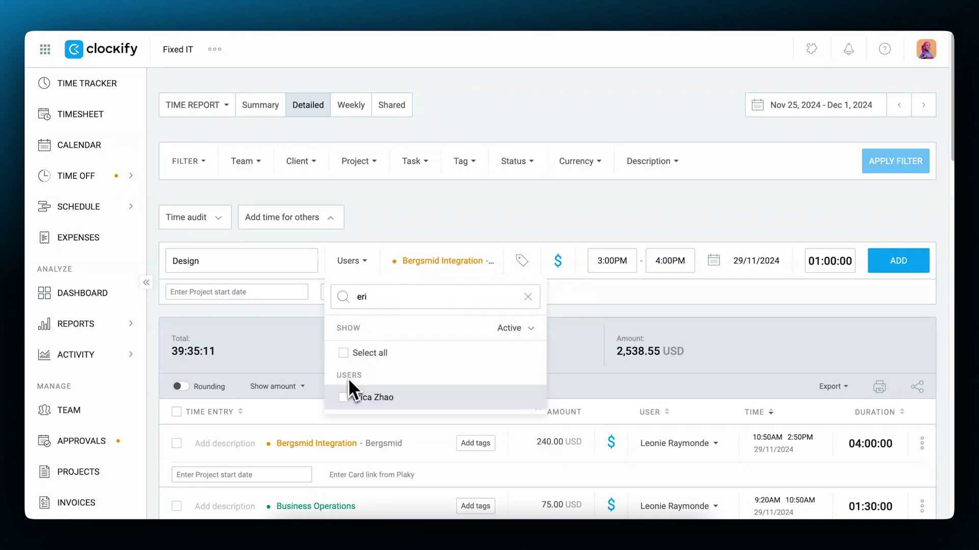
left_click(700, 310)
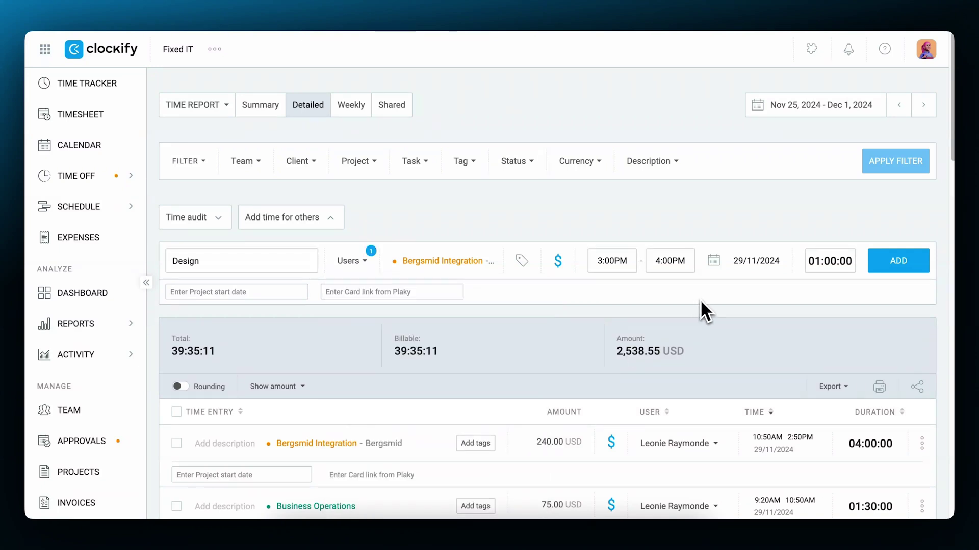
left_click(888, 269)
scroll(536, 306, "down", 2)
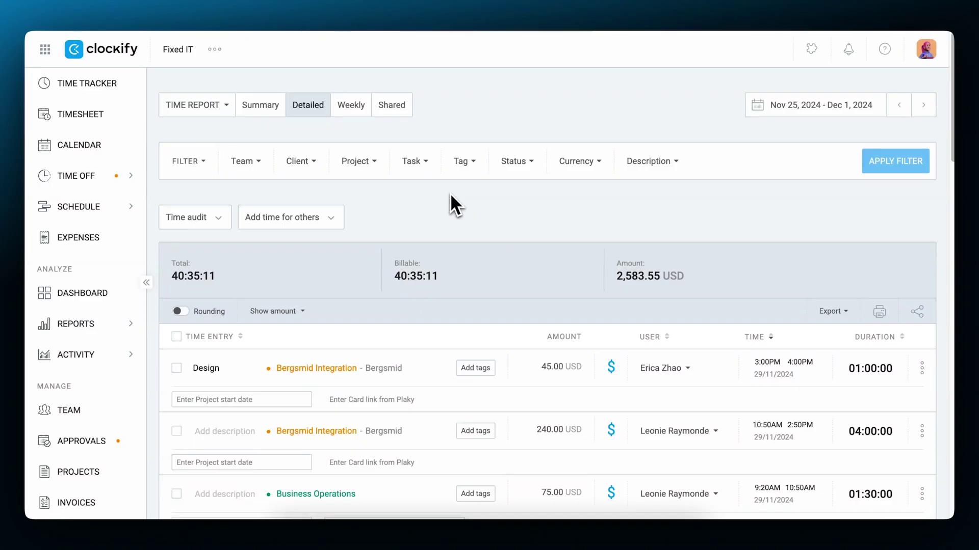
Step: Add a 5–5:30PM Lunch entry on Bergsmid Integration for another member
left_click(336, 221)
left_click(253, 260)
type("Lunch")
left_click(481, 263)
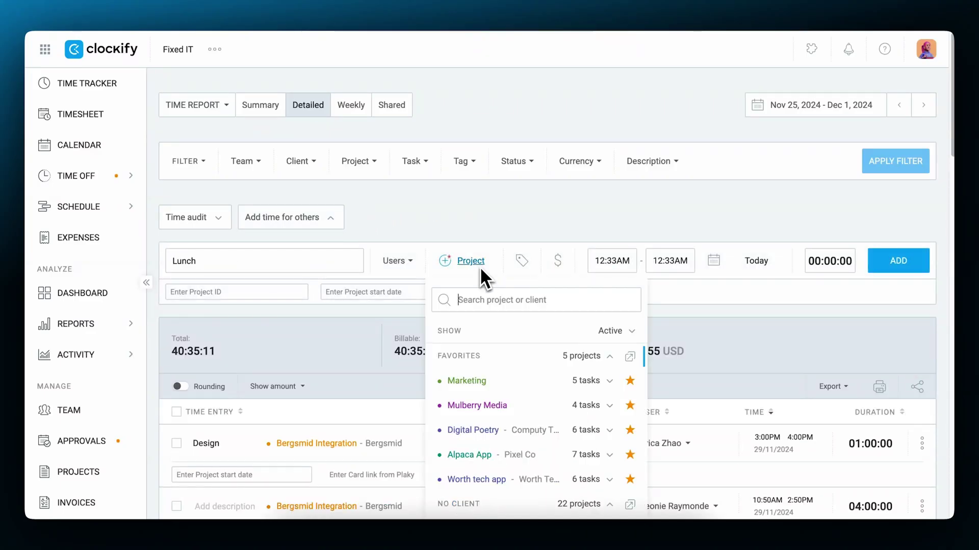
left_click(497, 383)
left_click(611, 261)
type("500PM")
left_click(670, 261)
type("530PM")
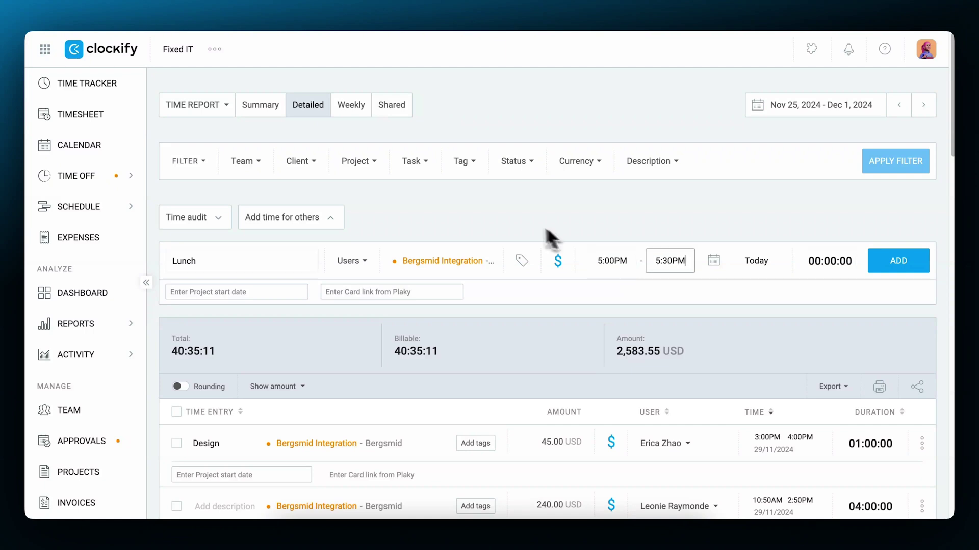
left_click(352, 261)
type("fran")
left_click(382, 398)
left_click(898, 261)
scroll(874, 278, "down", 2)
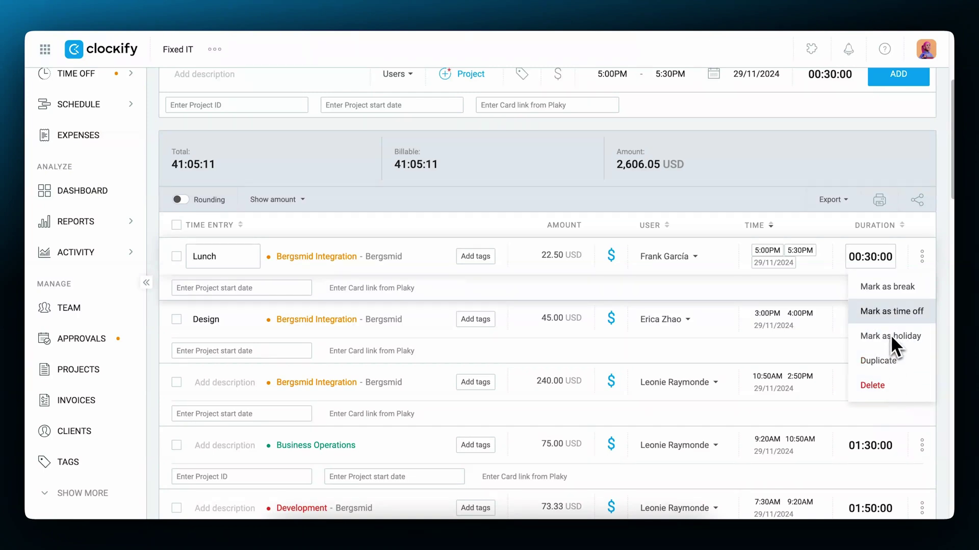
Step: Mark the Lunch entry as a break and duplicate it
left_click(891, 287)
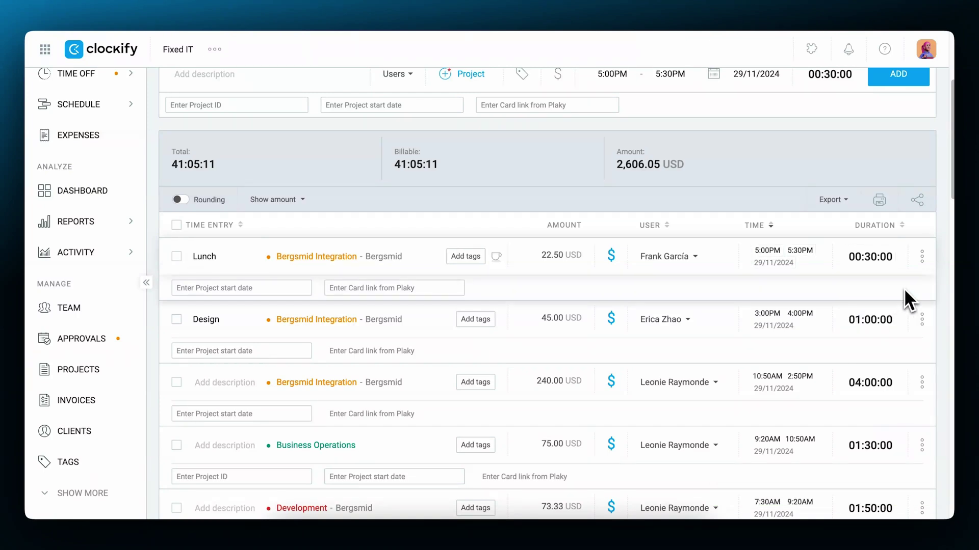
left_click(922, 257)
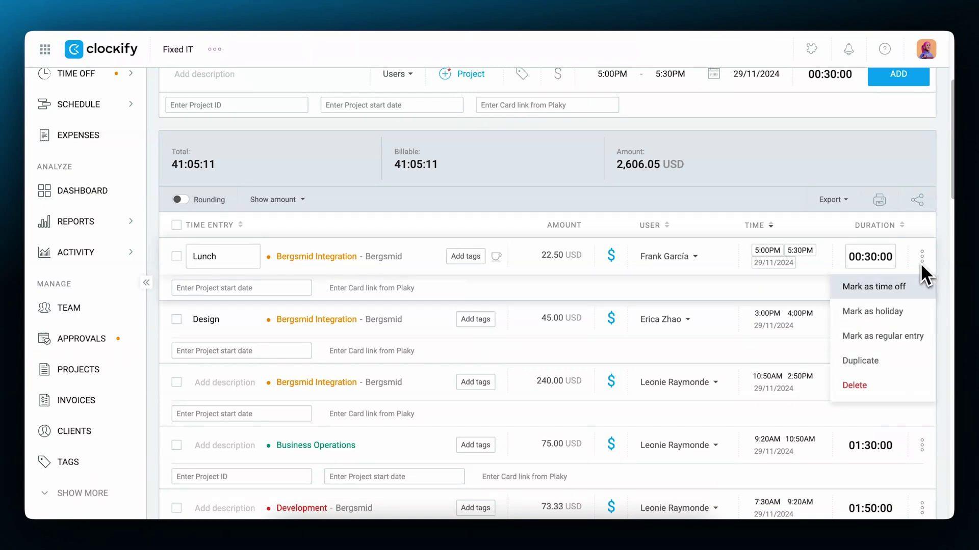
left_click(869, 361)
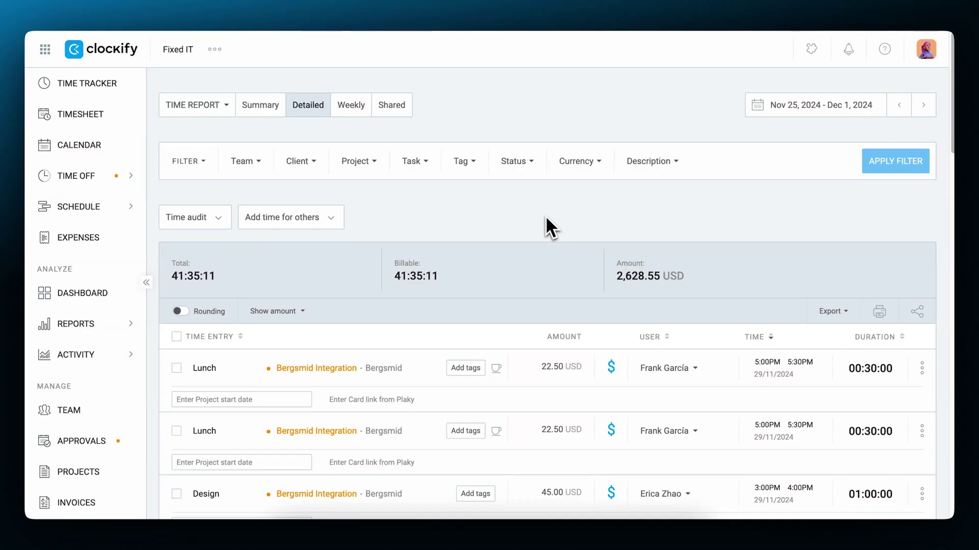
Step: Filter the report by Break status
left_click(517, 161)
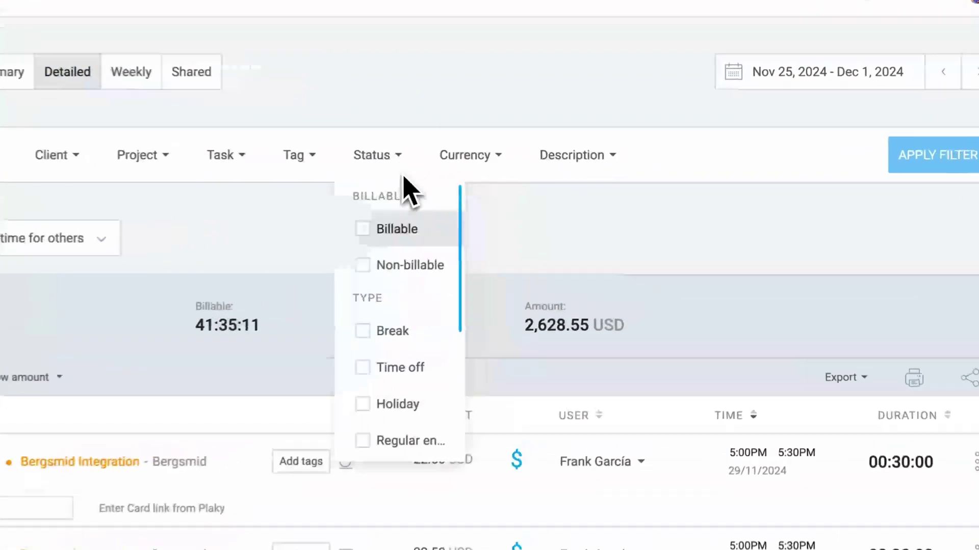
left_click(329, 344)
left_click(937, 153)
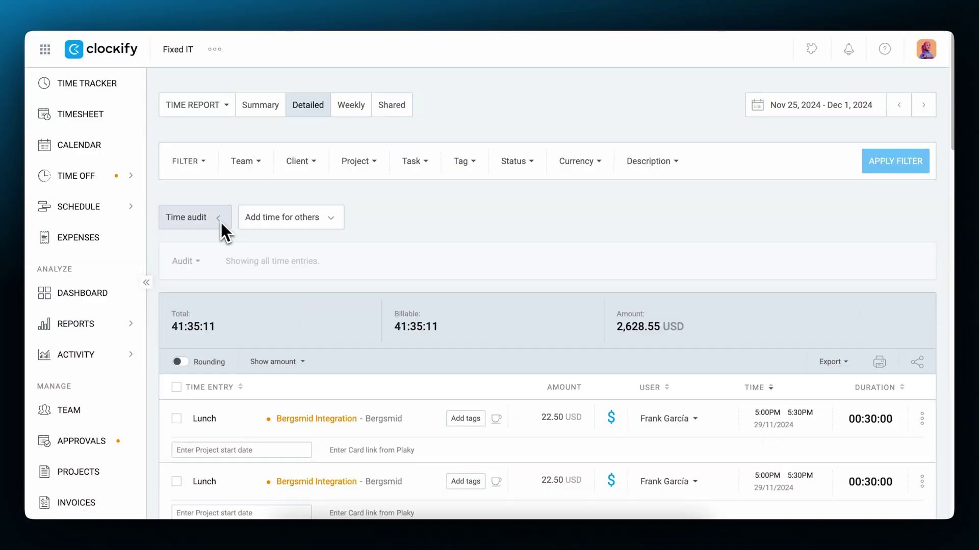
Step: Run a time audit showing entries shorter than 60 seconds
left_click(216, 251)
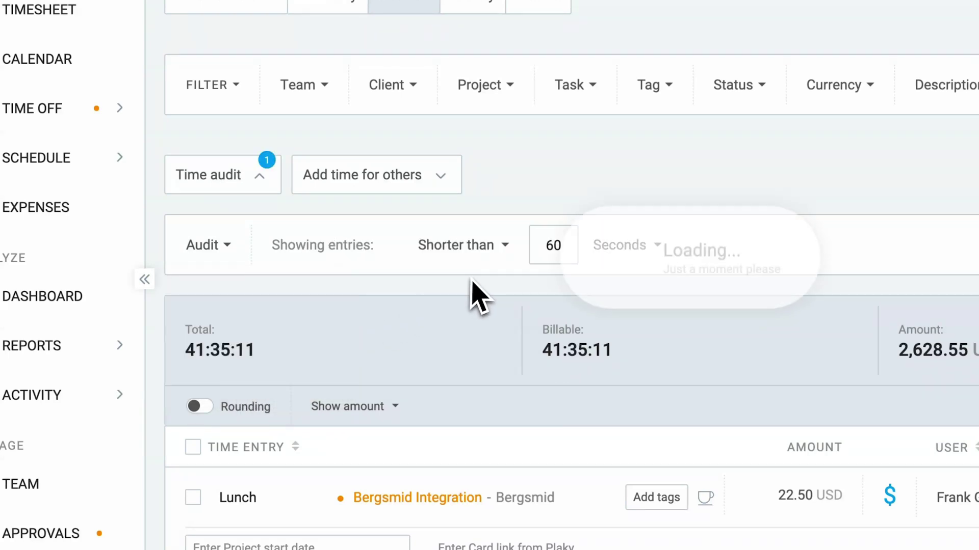
left_click(507, 246)
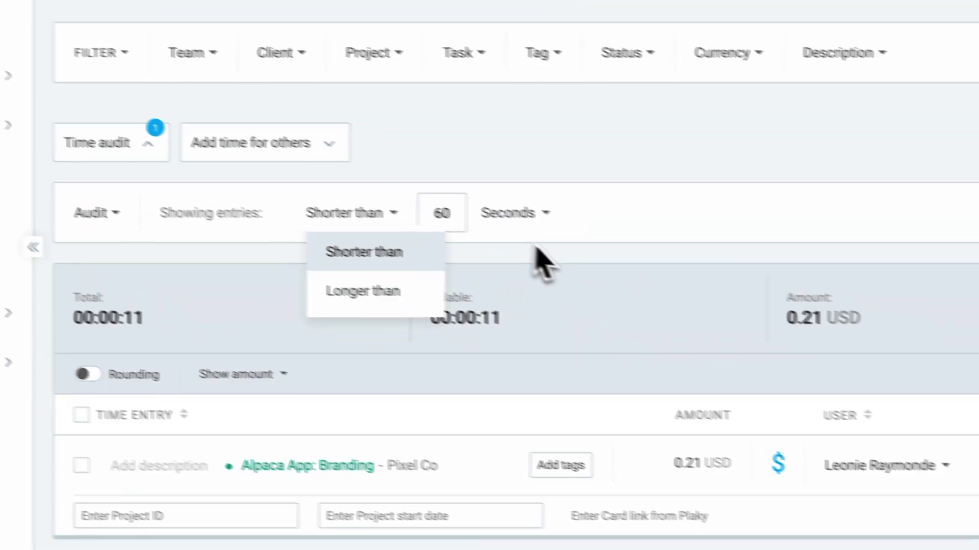
left_click(647, 244)
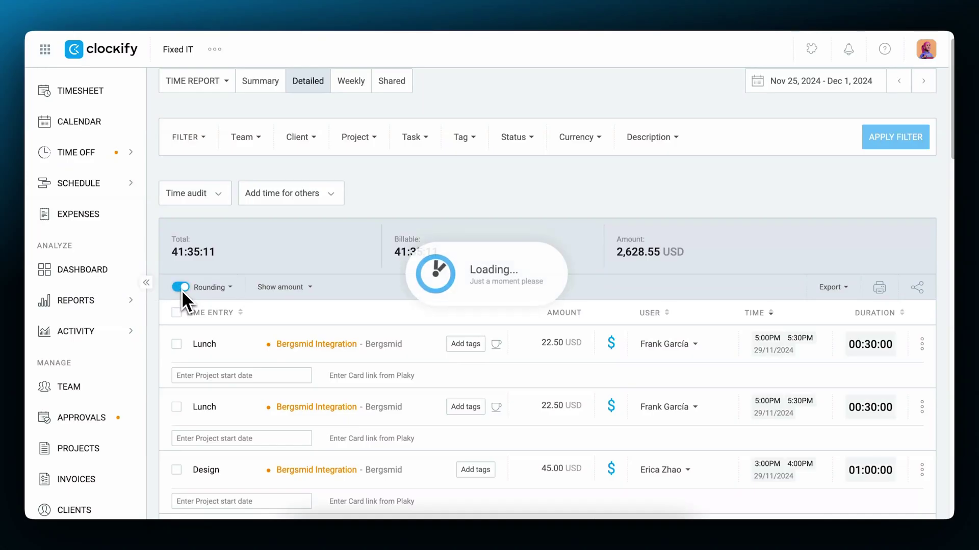
Step: Preview the round-to-nearest 15-minute setting, close it, and switch rounding off
left_click(230, 289)
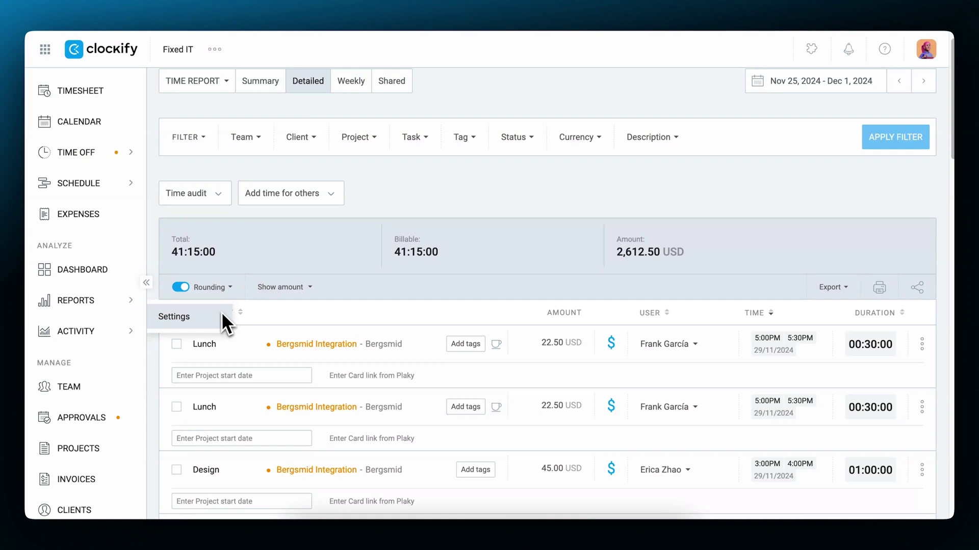
left_click(221, 312)
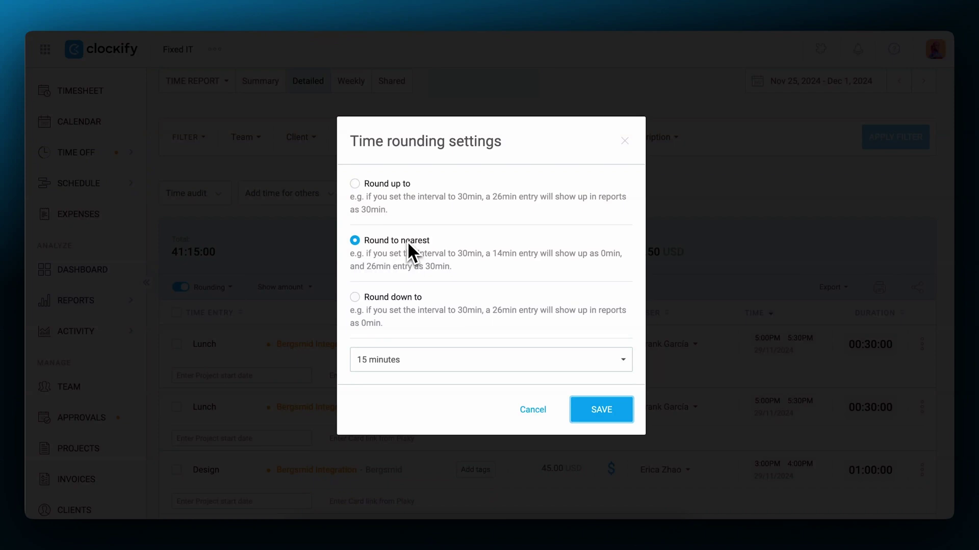
key("Escape")
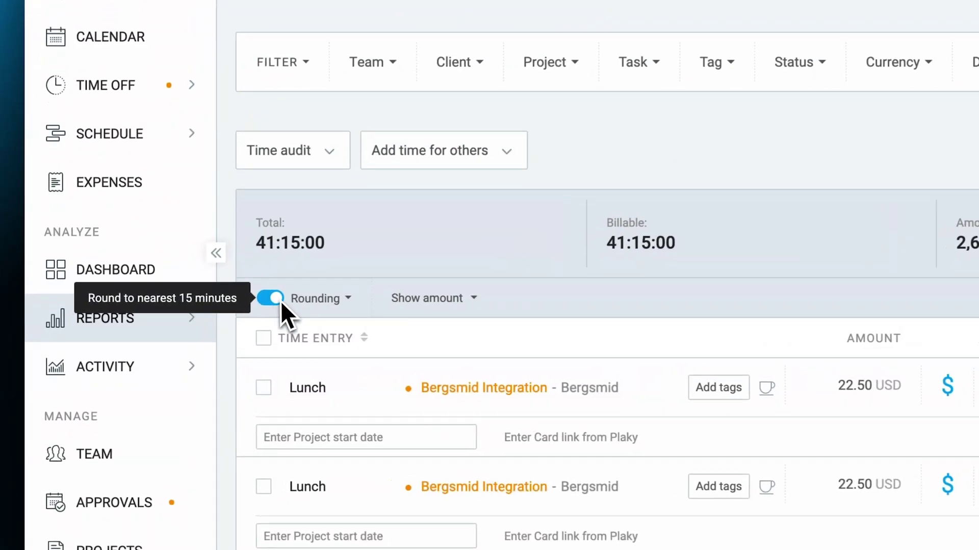
left_click(272, 298)
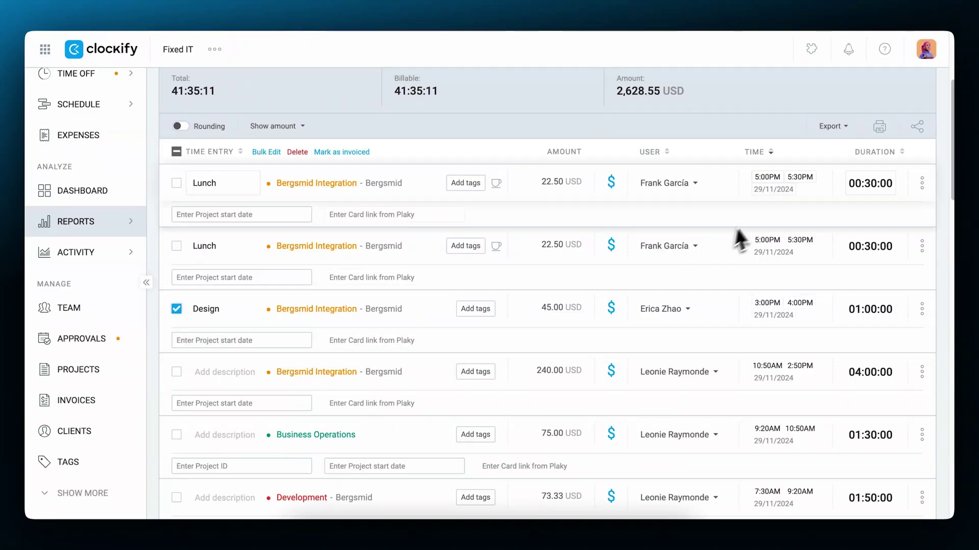
left_click(837, 127)
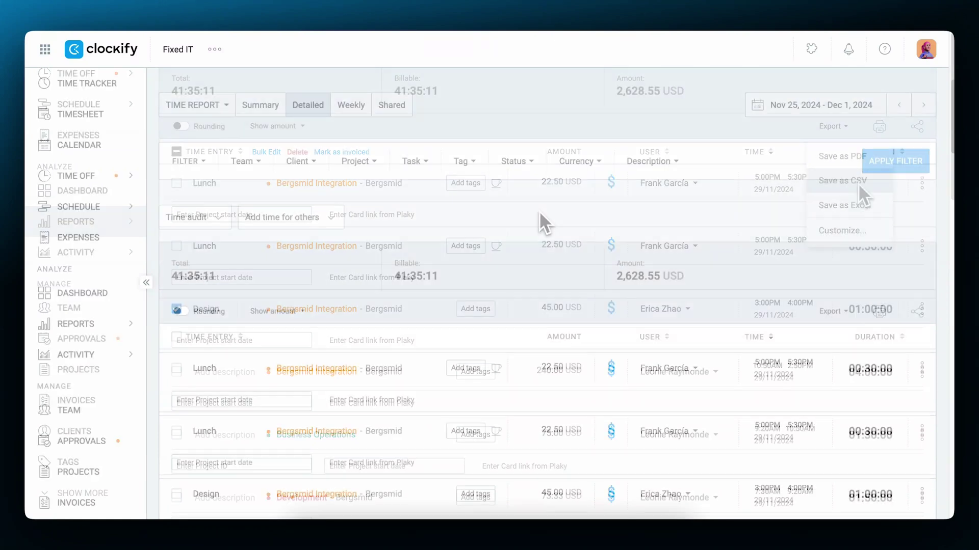
left_click(531, 164)
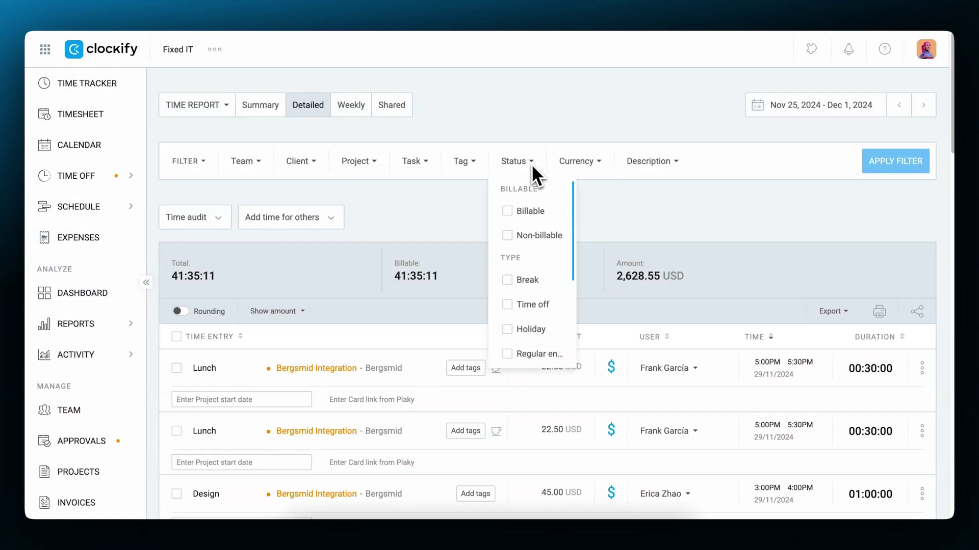
scroll(534, 208, "down", 3)
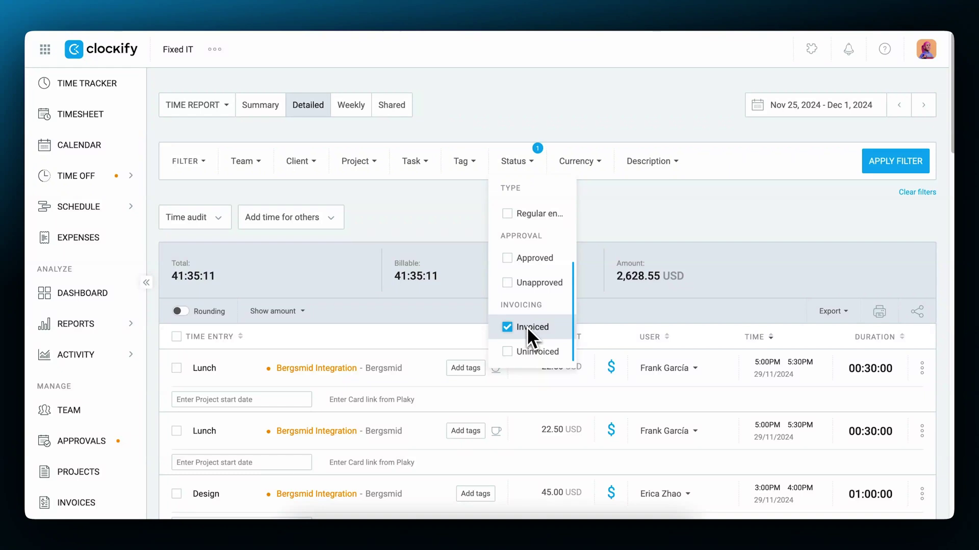
left_click(530, 162)
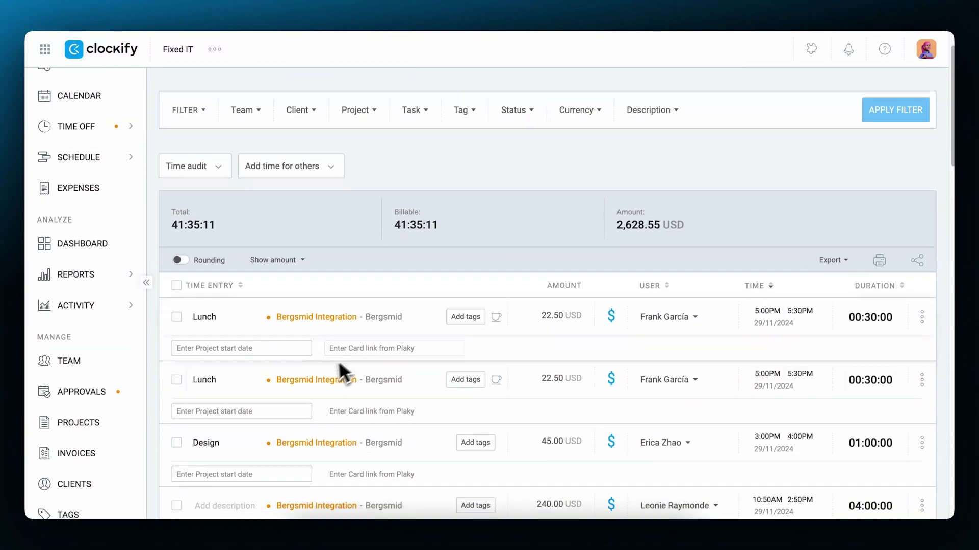
scroll(338, 361, "down", 1)
left_click(338, 259)
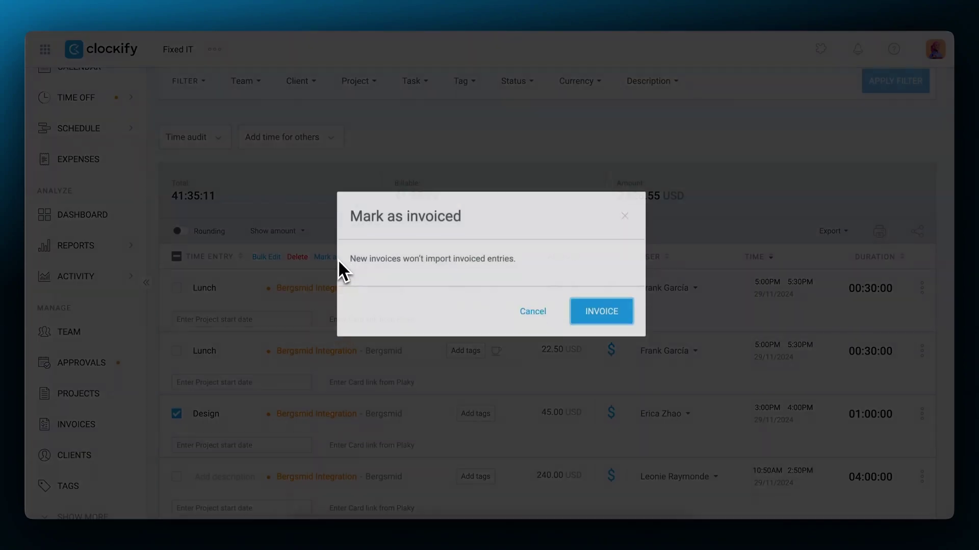
left_click(601, 323)
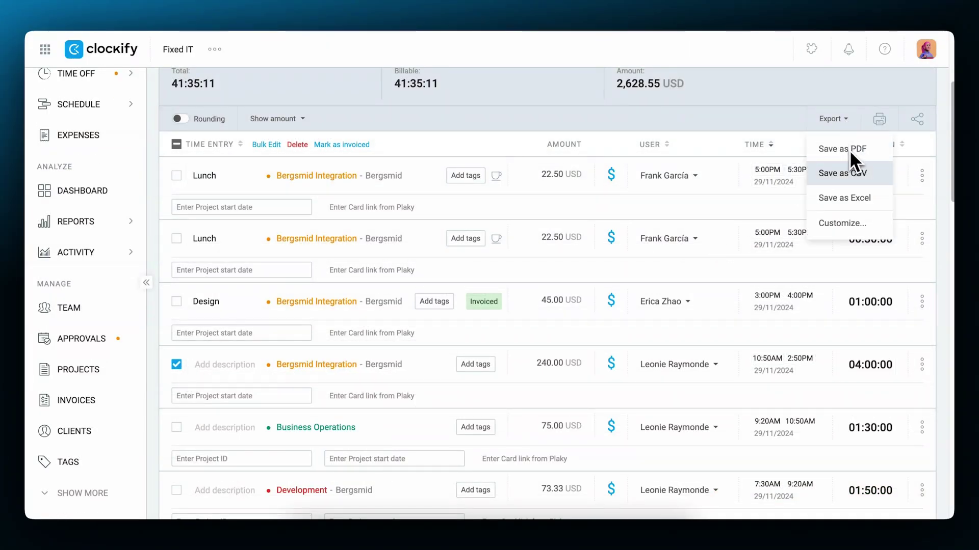
left_click(842, 222)
scroll(540, 251, "down", 5)
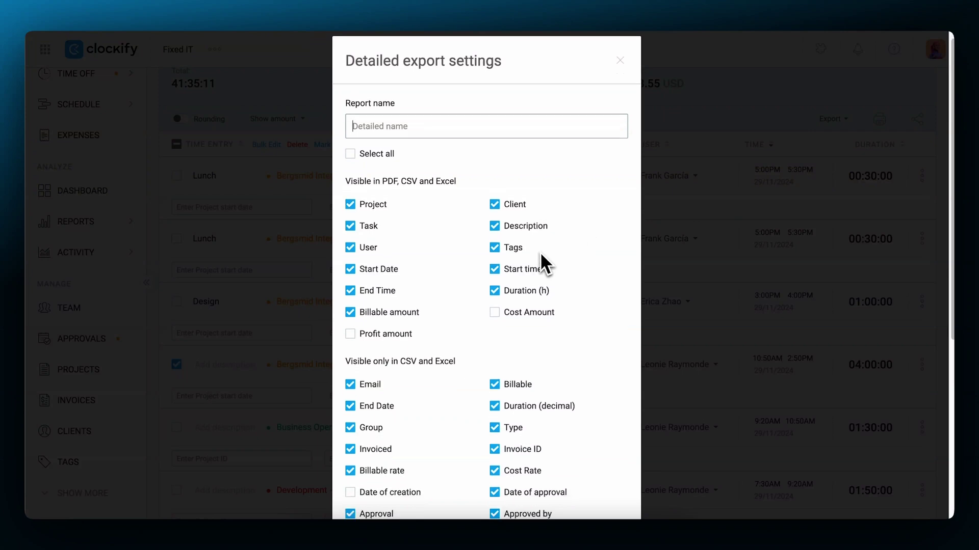
scroll(542, 255, "down", 3)
scroll(541, 256, "down", 2)
scroll(542, 256, "down", 2)
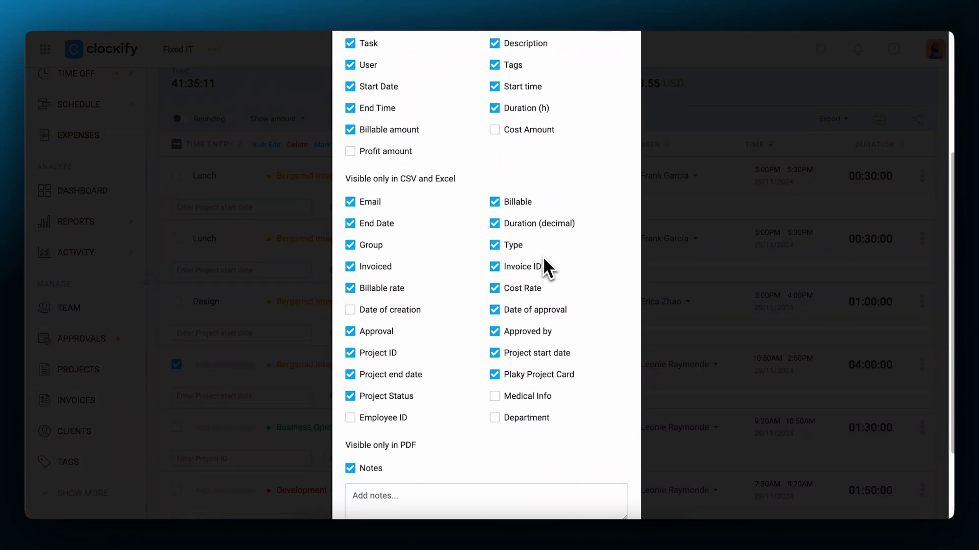
scroll(542, 255, "down", 2)
scroll(542, 256, "down", 1)
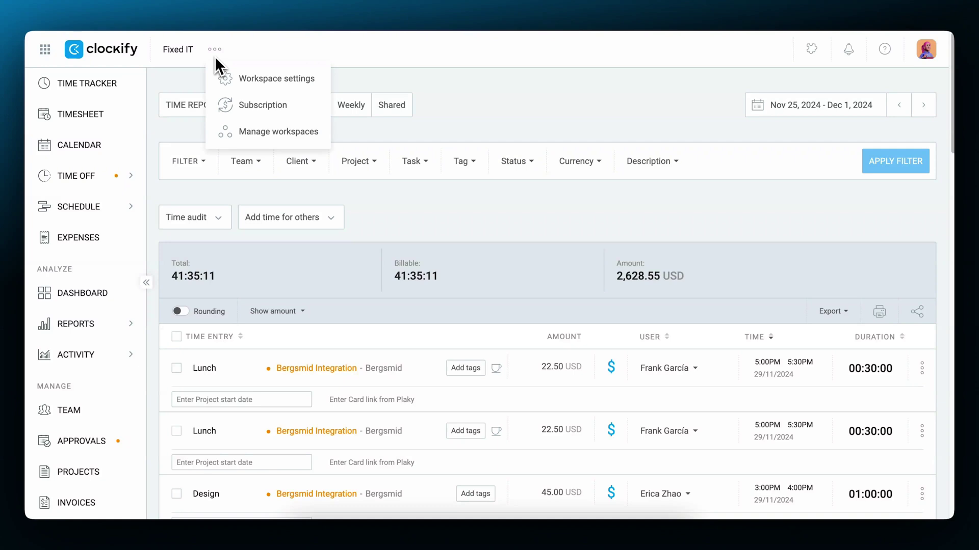
left_click(252, 73)
left_click(894, 152)
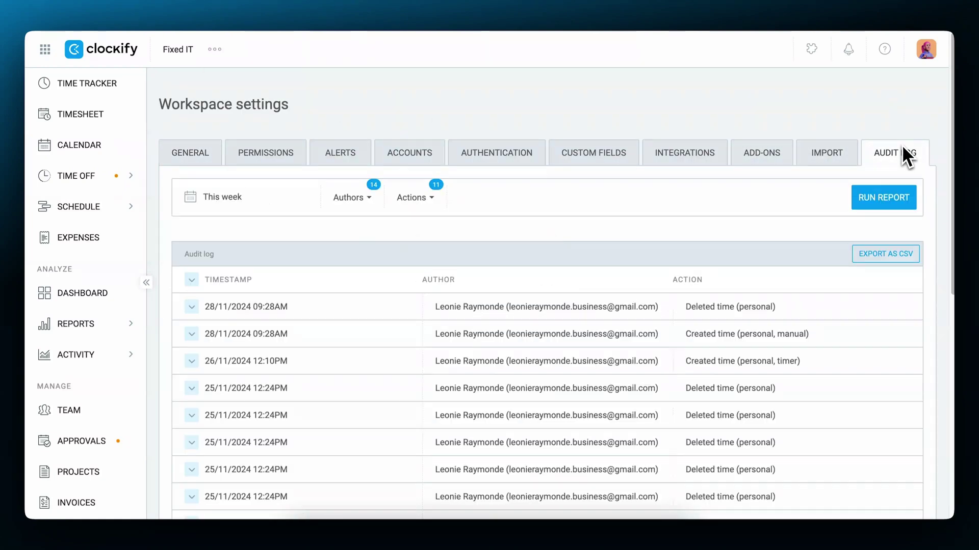
left_click(431, 200)
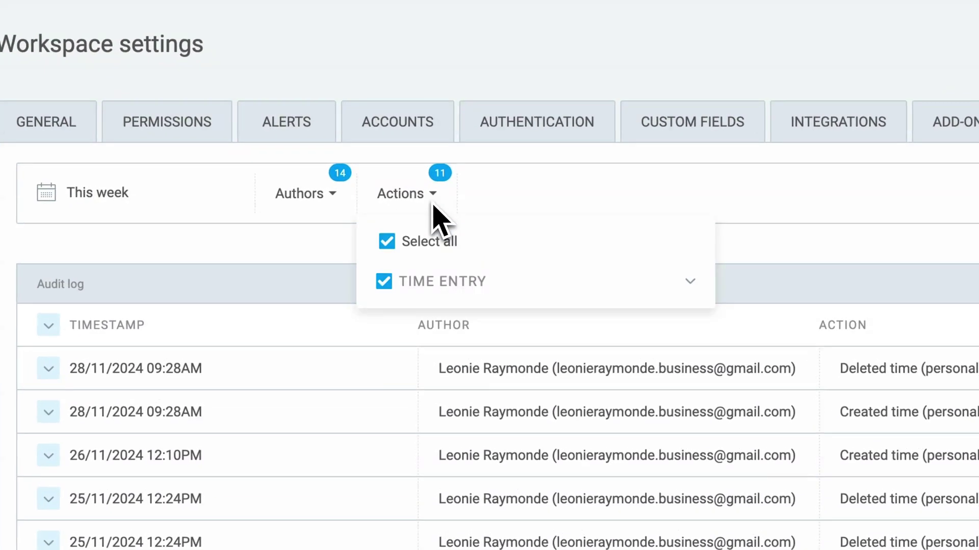
left_click(677, 299)
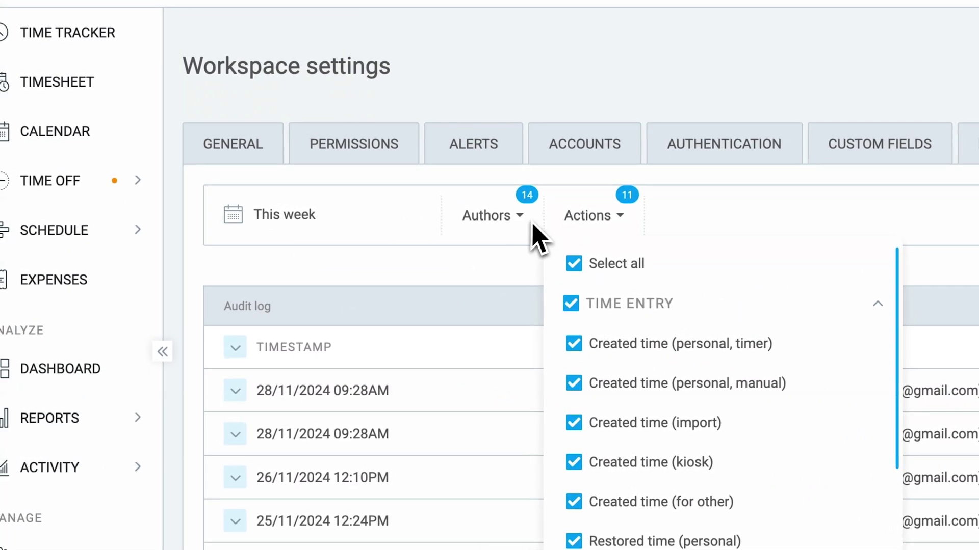
left_click(528, 220)
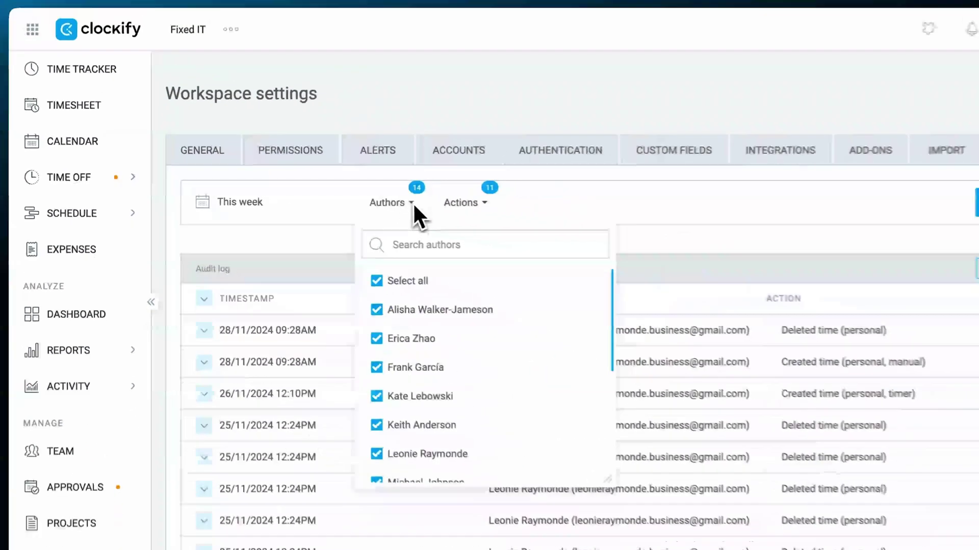
left_click(520, 218)
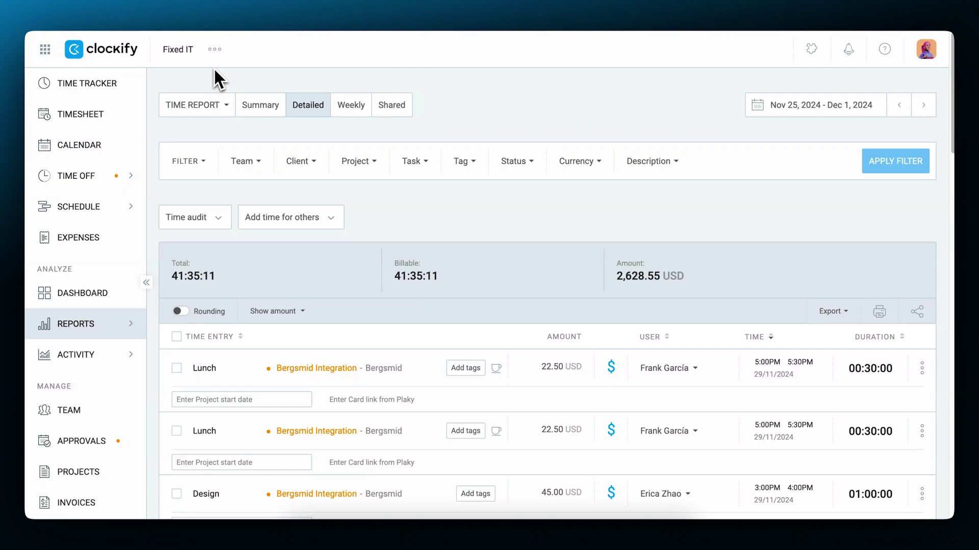
Step: Go to the time entry Custom Fields section of Workspace settings
left_click(213, 49)
left_click(229, 69)
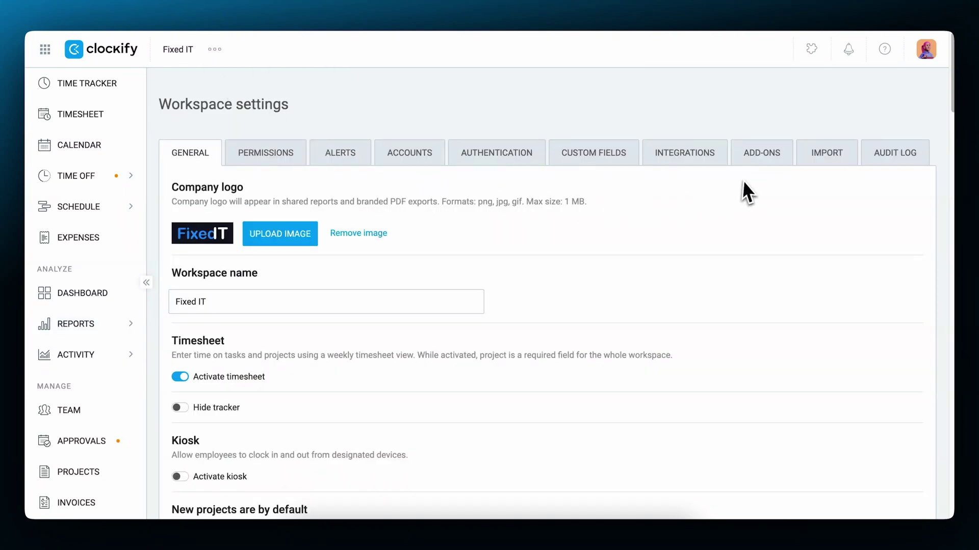
left_click(593, 153)
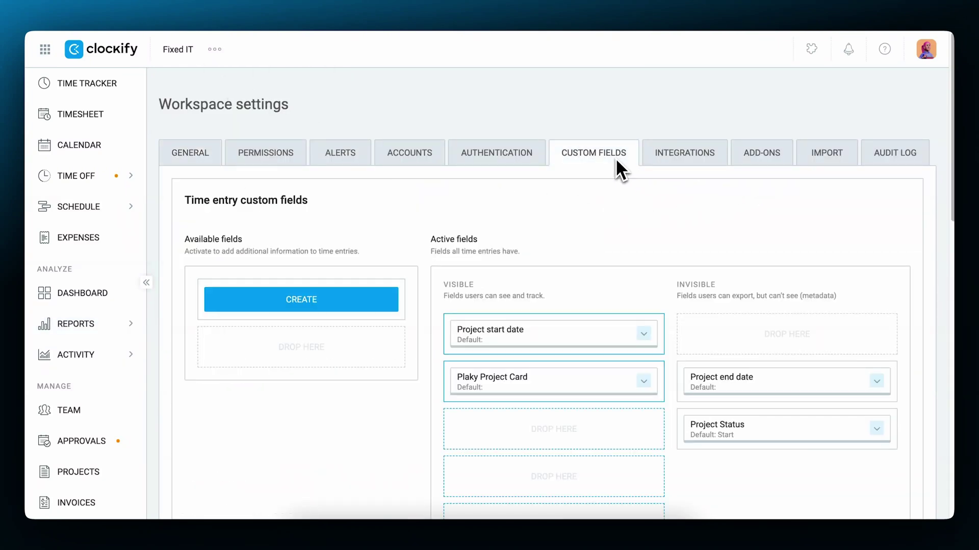
Step: Create a Number field named Project ID and drag it into Visible
left_click(366, 302)
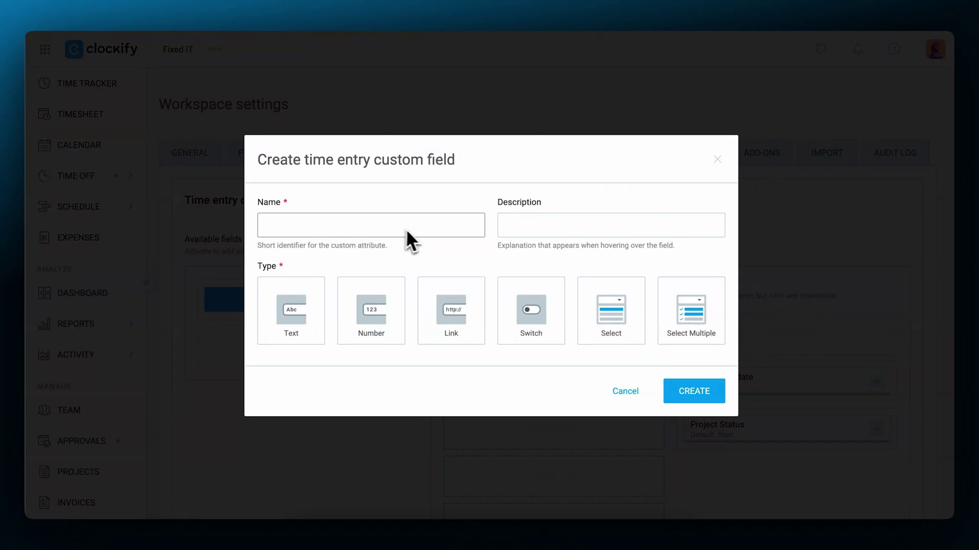
left_click(420, 227)
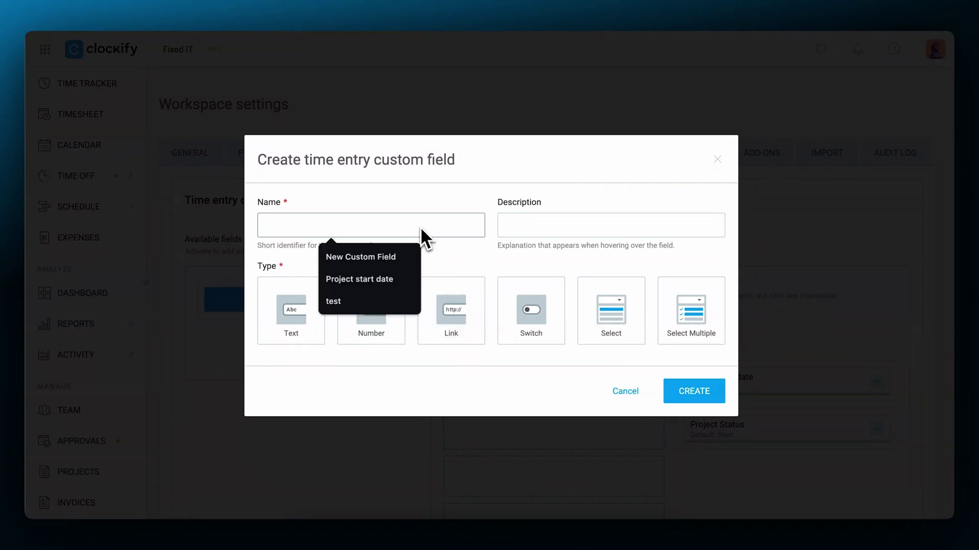
type("Project ID")
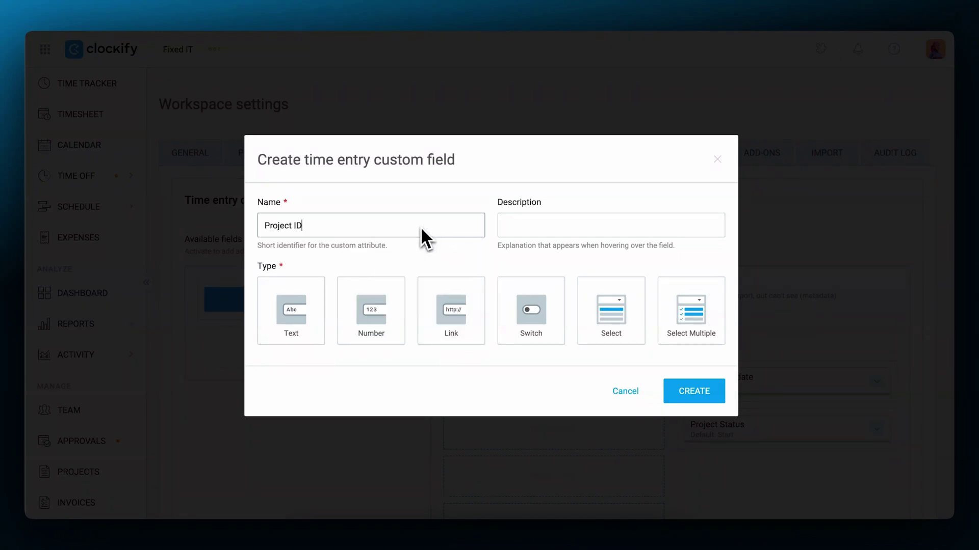
left_click(382, 306)
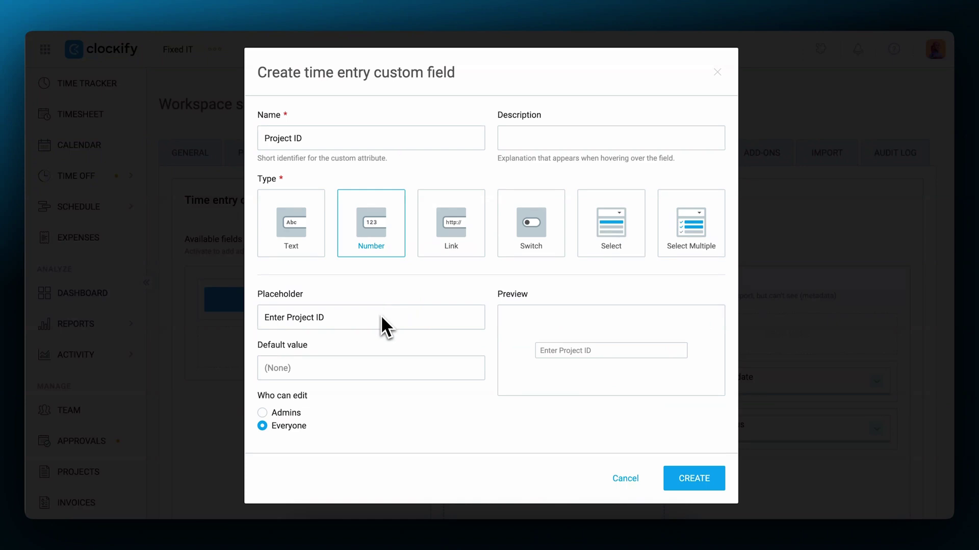
left_click(381, 318)
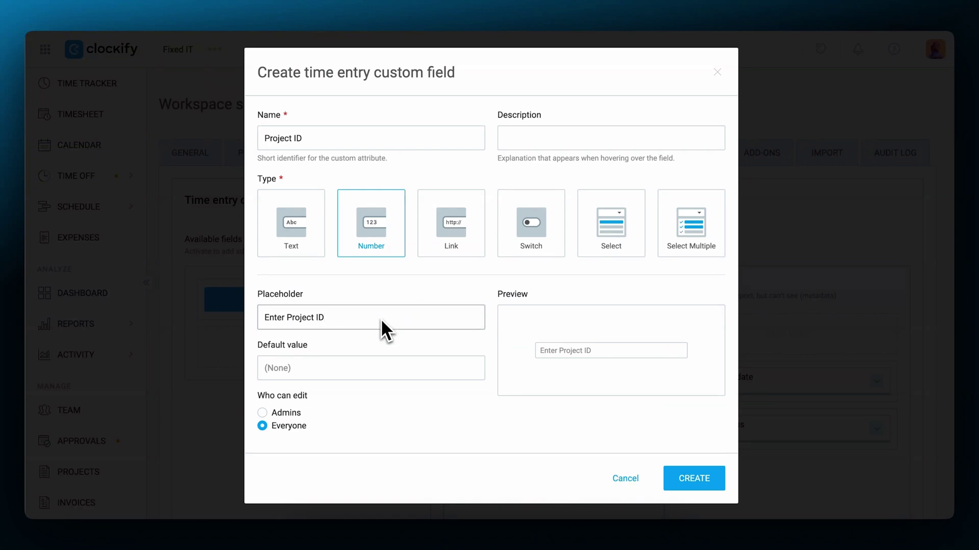
left_click(694, 478)
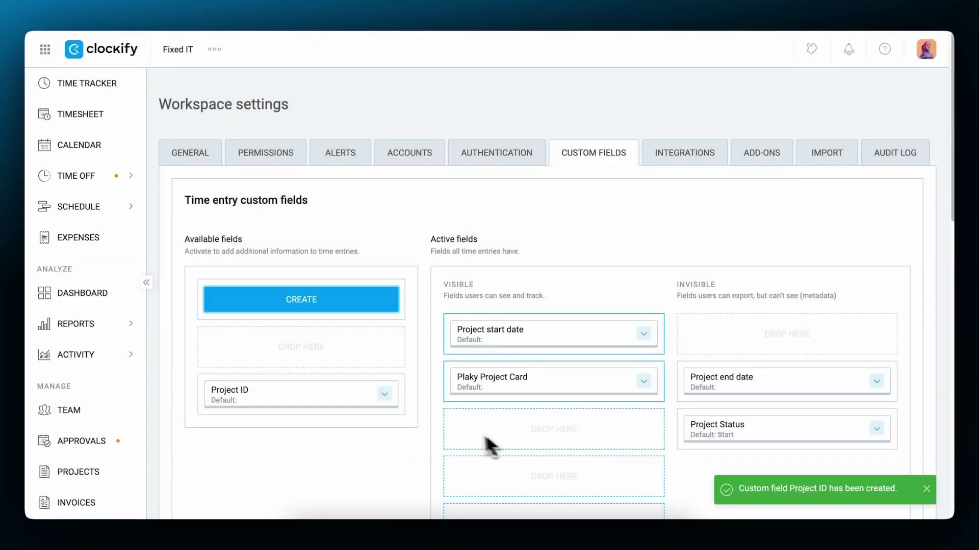
left_click_drag(336, 395, 580, 329)
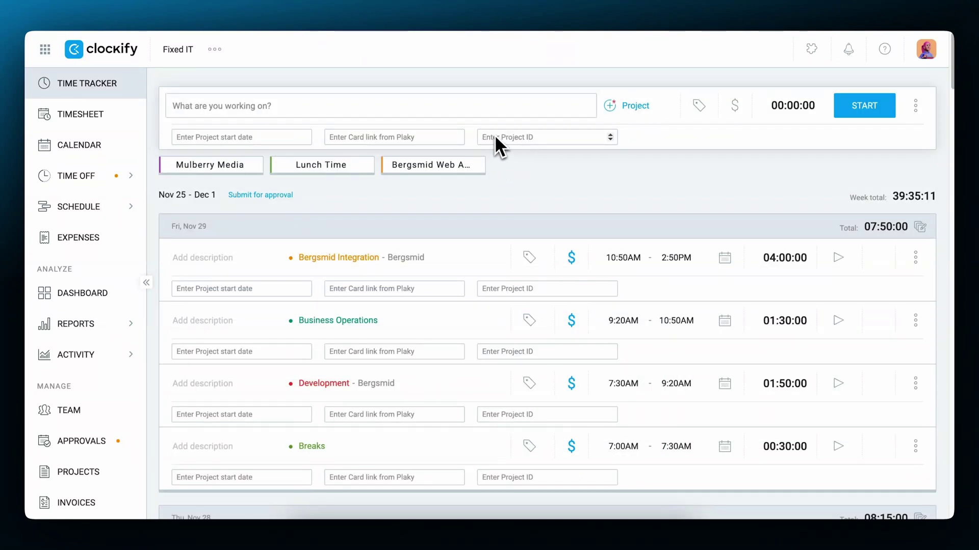
Step: Check the Timesheet, then view the Alpaca App project's Settings
left_click(80, 114)
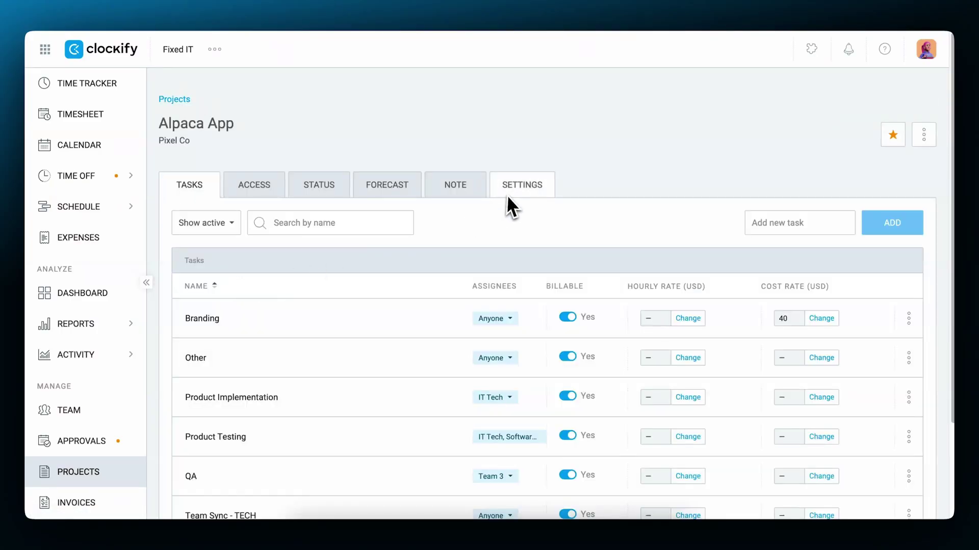
left_click(520, 185)
scroll(510, 267, "down", 10)
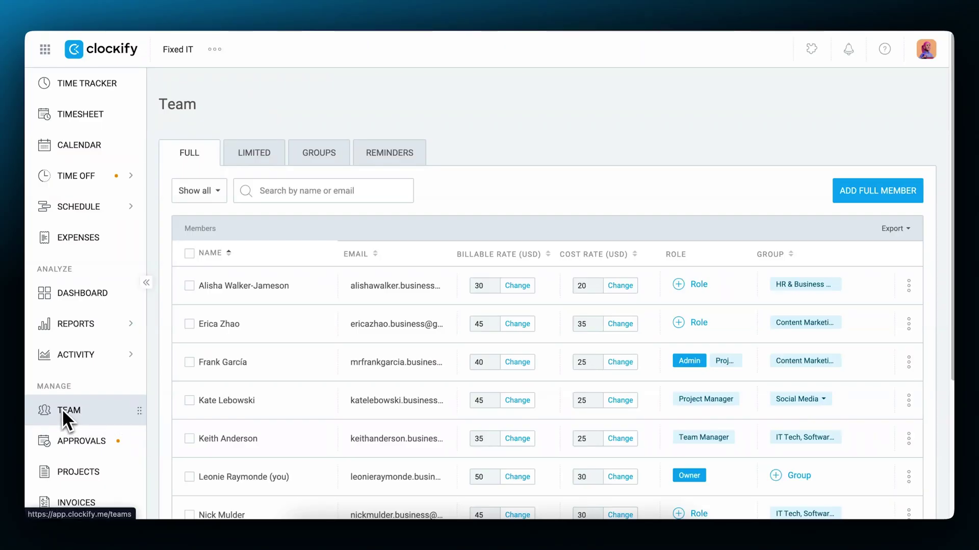
Step: Review the reminder rule options: team members, less/more, hours, week and recipients
left_click(390, 152)
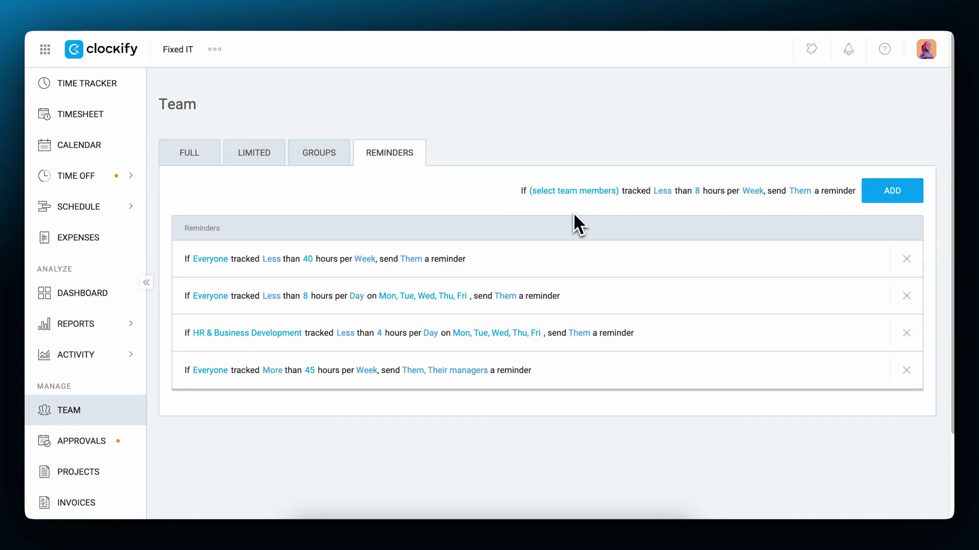
left_click(585, 193)
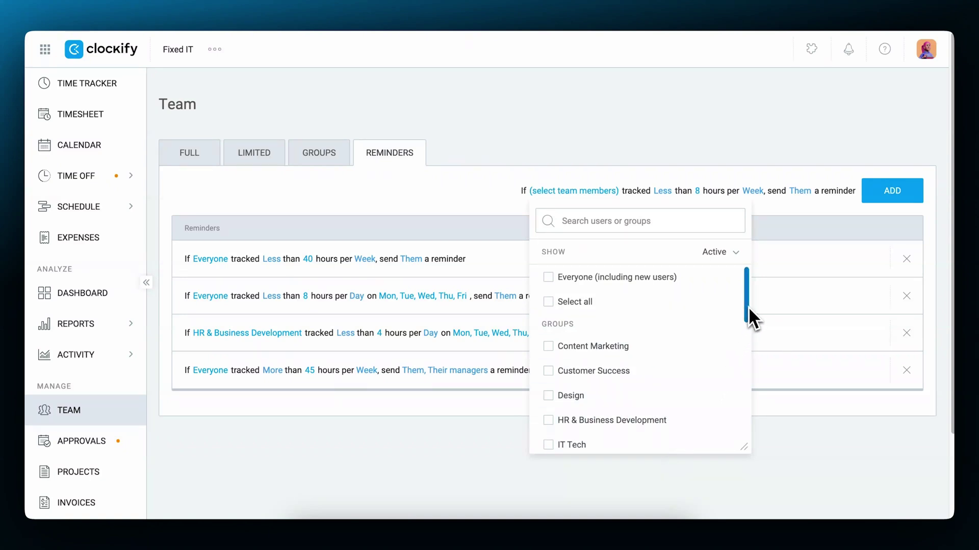
left_click(663, 190)
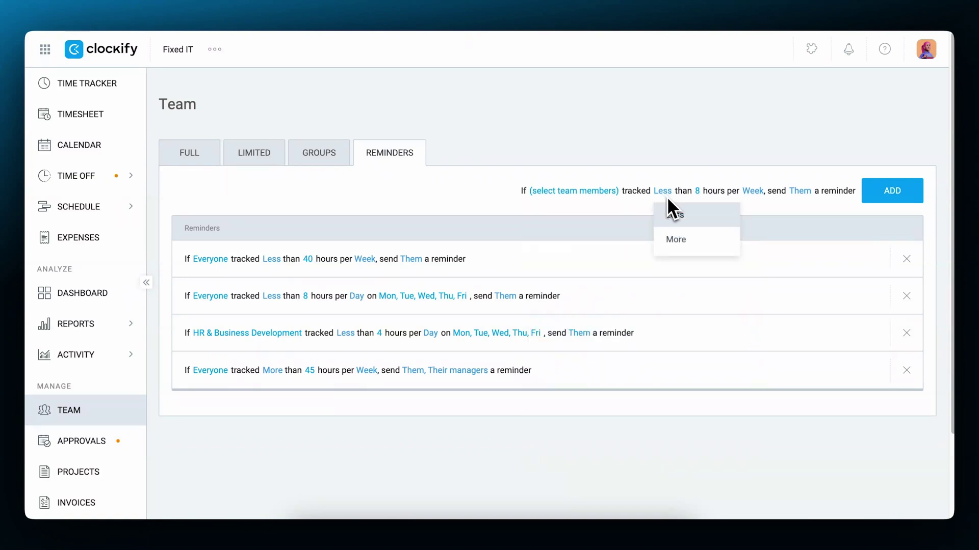
left_click(697, 190)
left_click(752, 191)
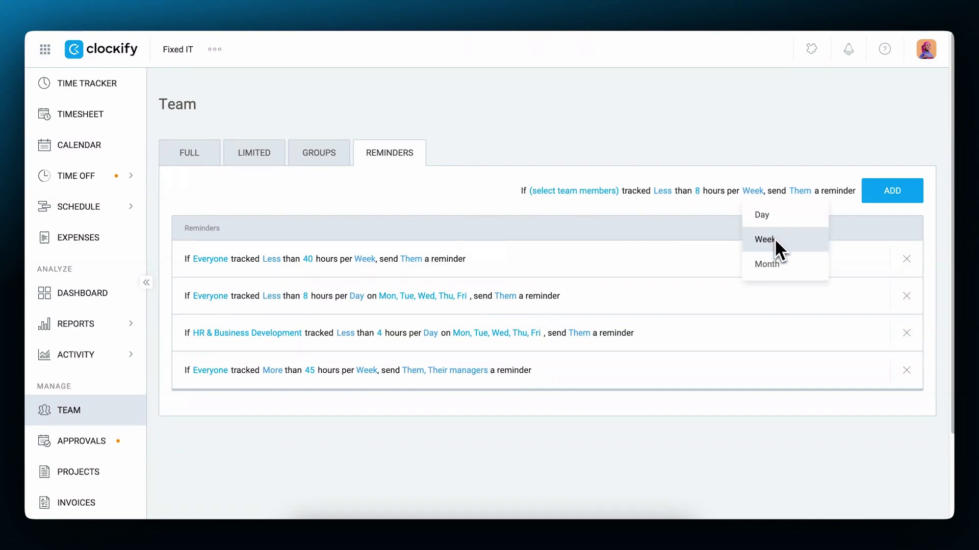
left_click(800, 190)
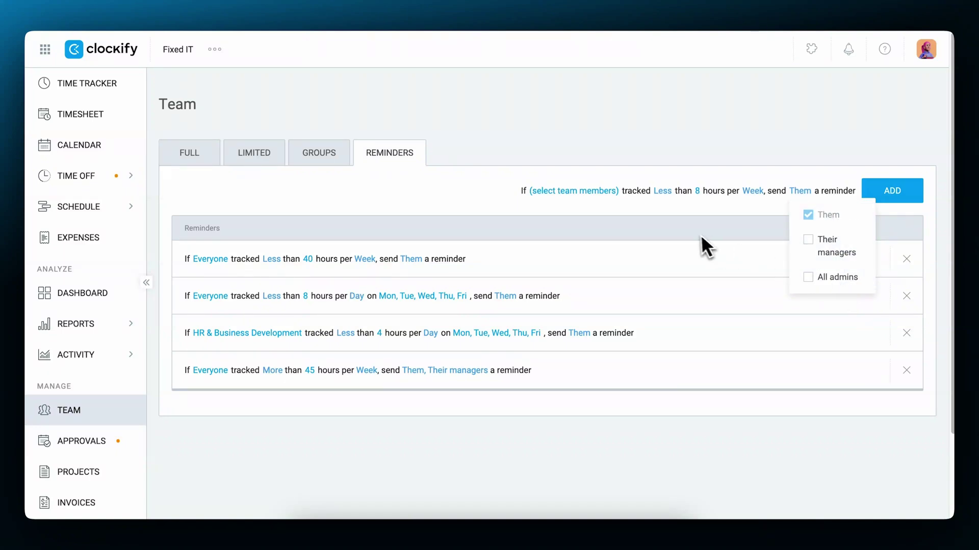
left_click(667, 222)
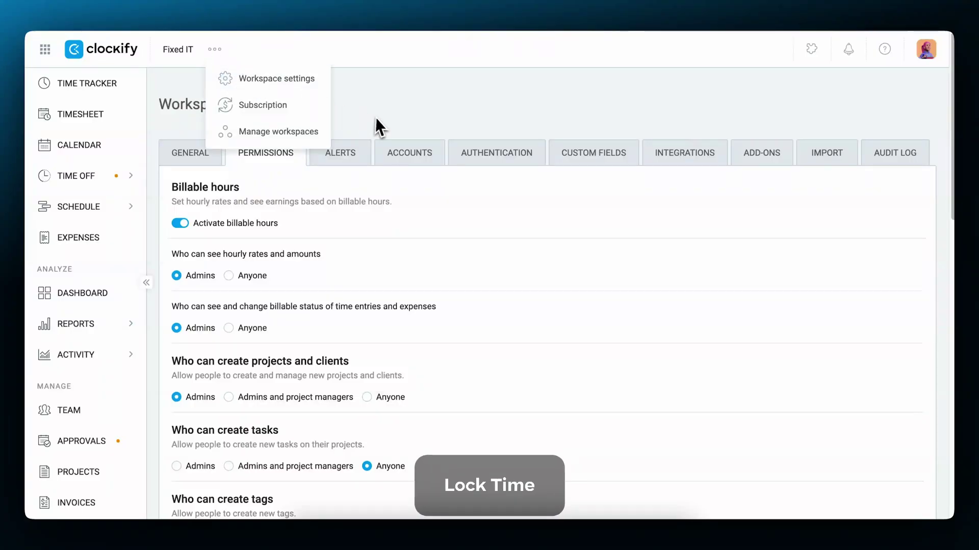
Step: Enable automatic lock-date updates, try Weekly and Monthly, then choose Older than 1 day
left_click(376, 117)
scroll(266, 159, "down", 8)
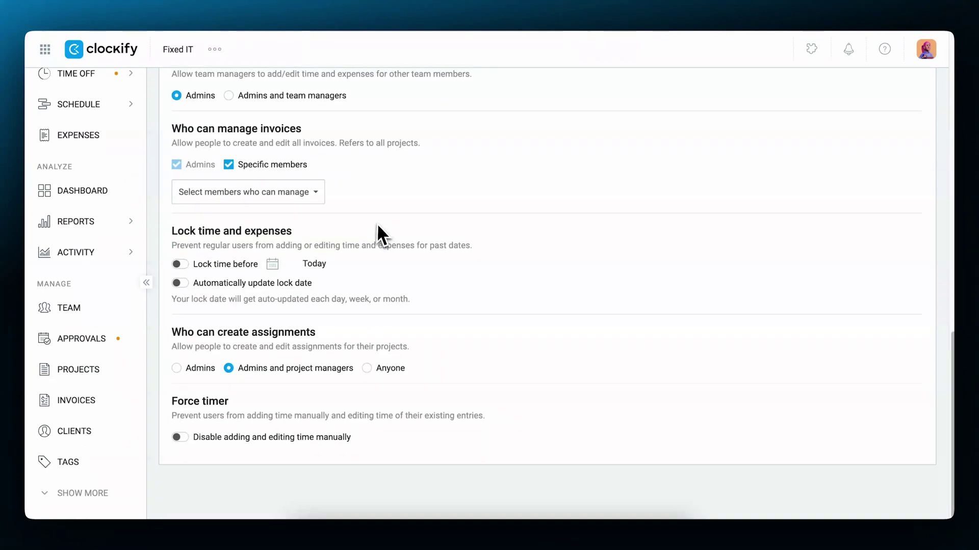
scroll(353, 229, "up", 1)
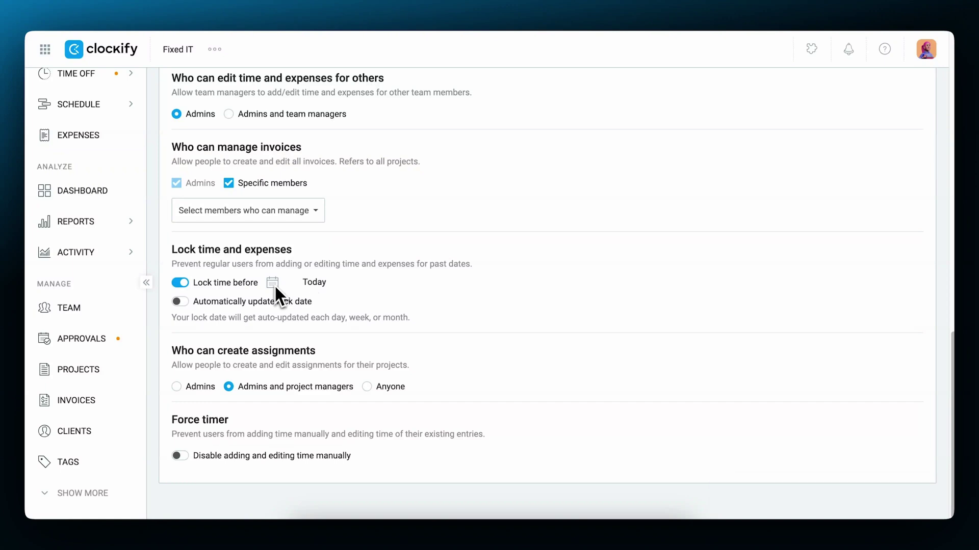
left_click(182, 303)
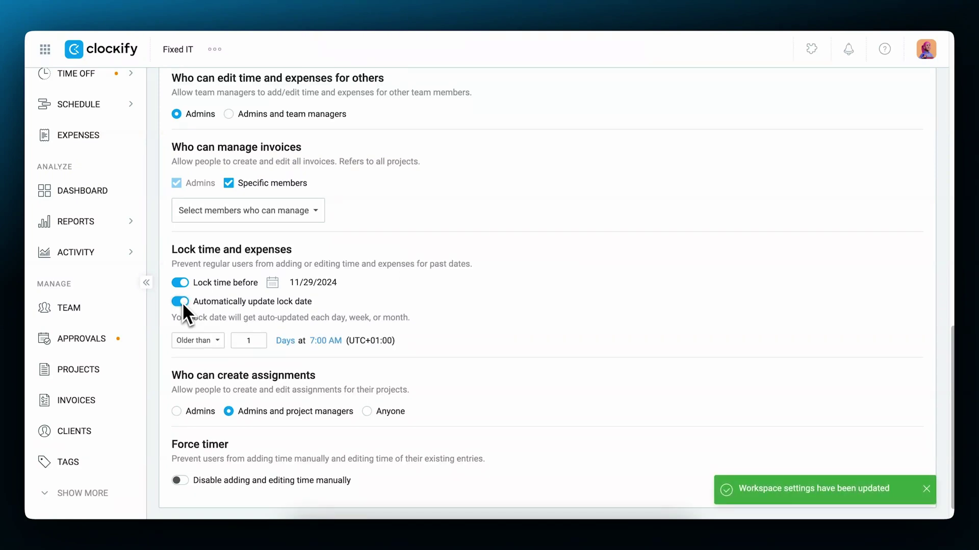
left_click(217, 340)
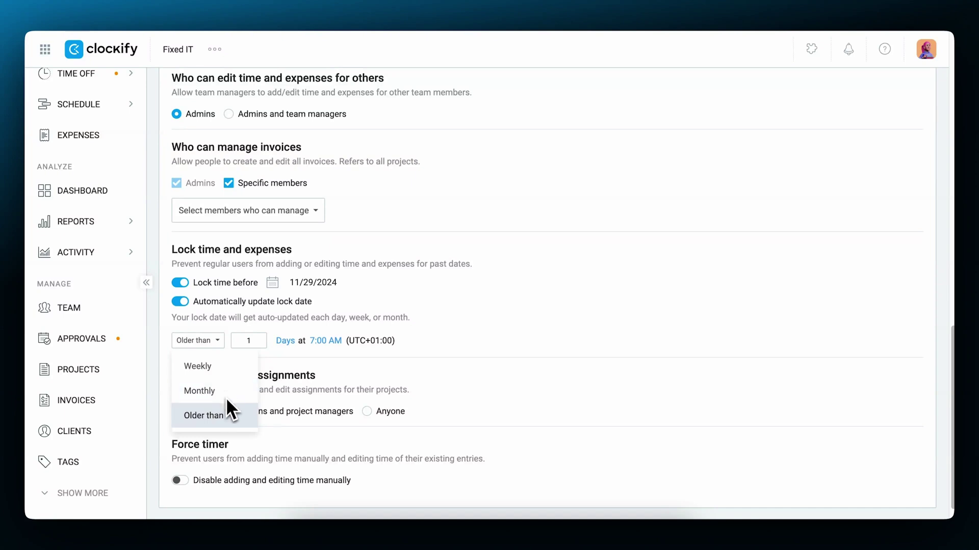
left_click(284, 340)
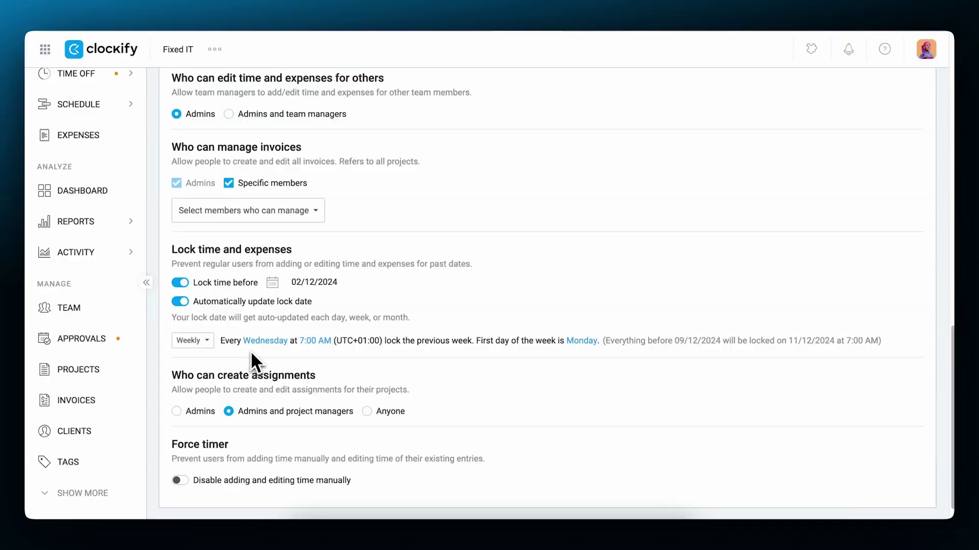
left_click(265, 341)
left_click(292, 412)
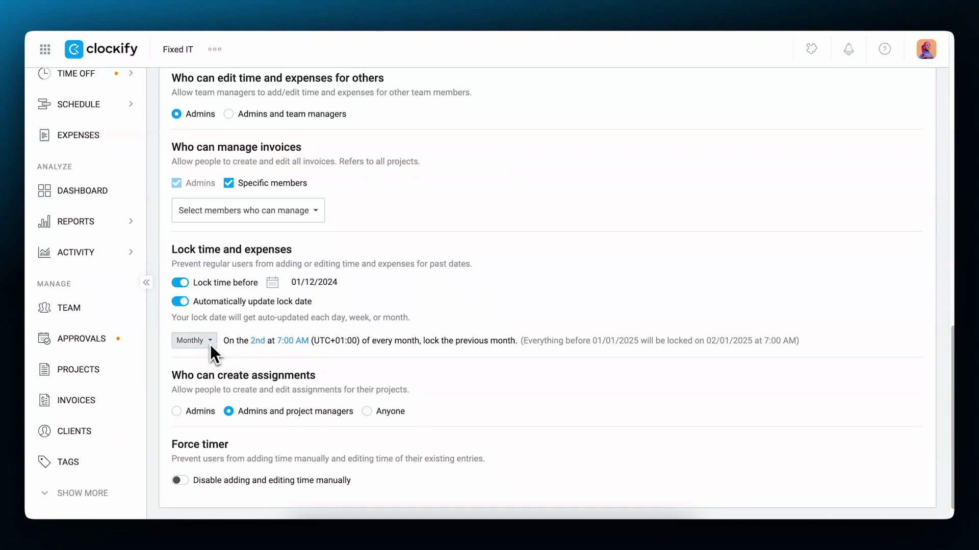
left_click(193, 340)
left_click(209, 416)
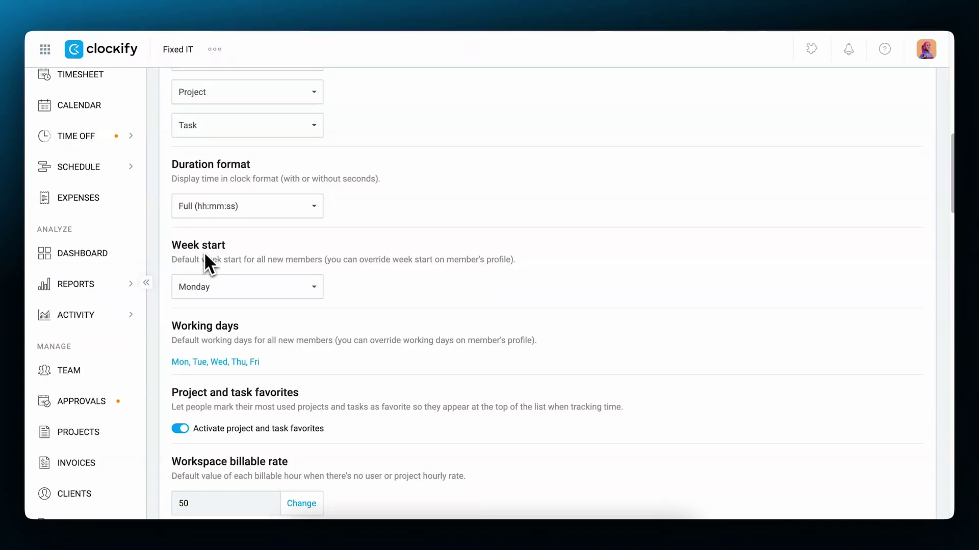
left_click(308, 289)
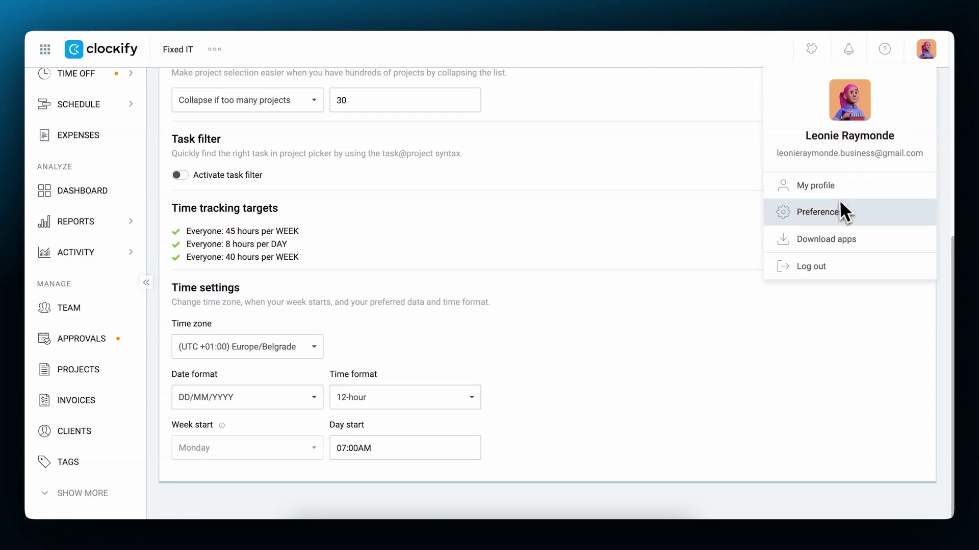
left_click(843, 210)
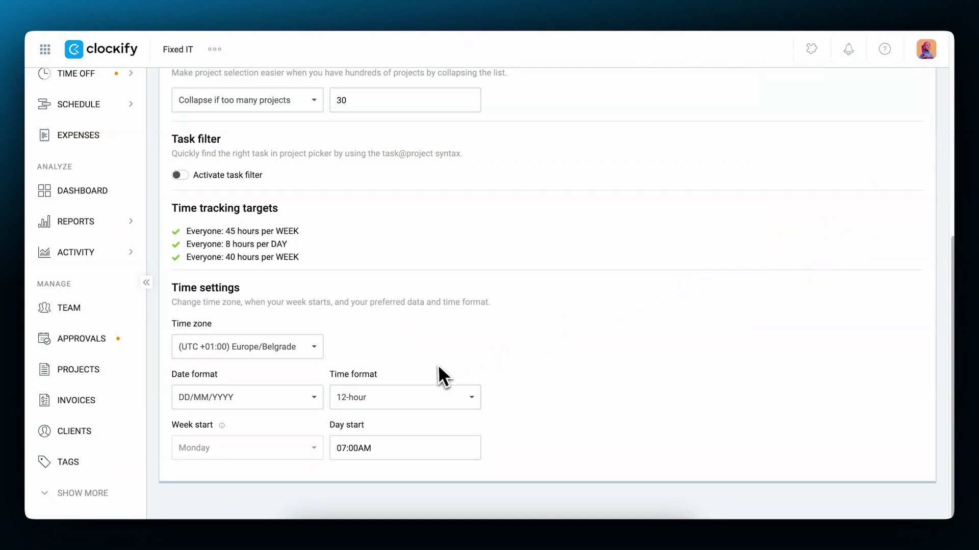
left_click(375, 397)
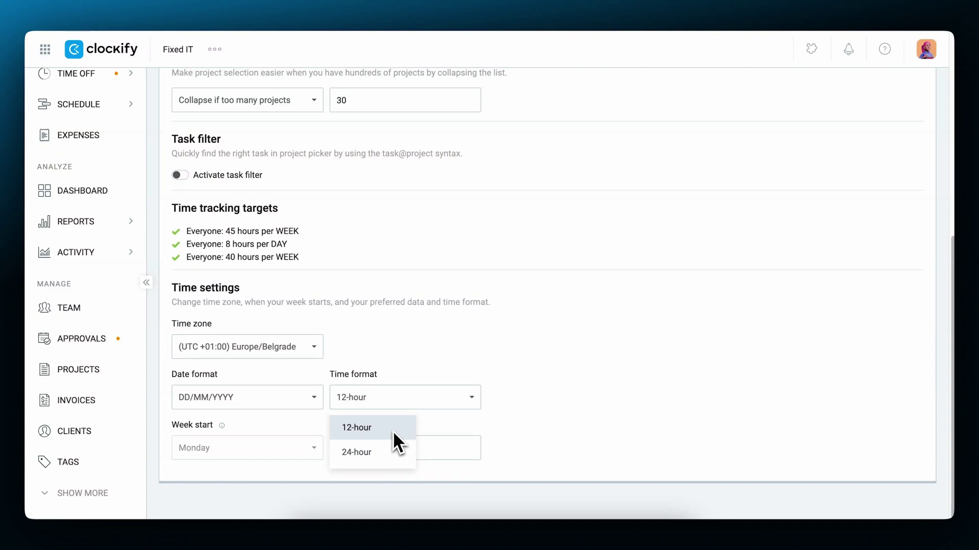
left_click(416, 401)
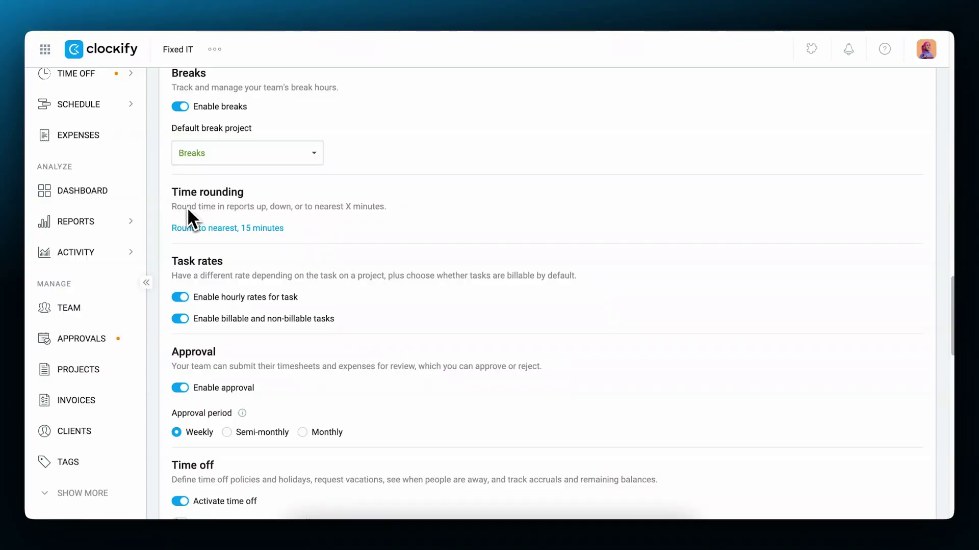
Step: Review the 15-minute rounding intervals, then apply rounding in the Detailed report
left_click(227, 228)
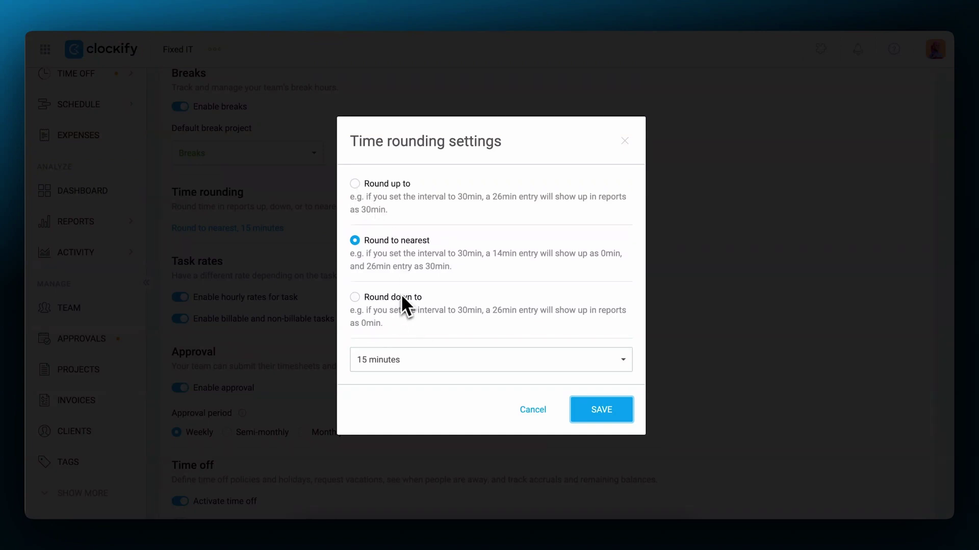
left_click(623, 360)
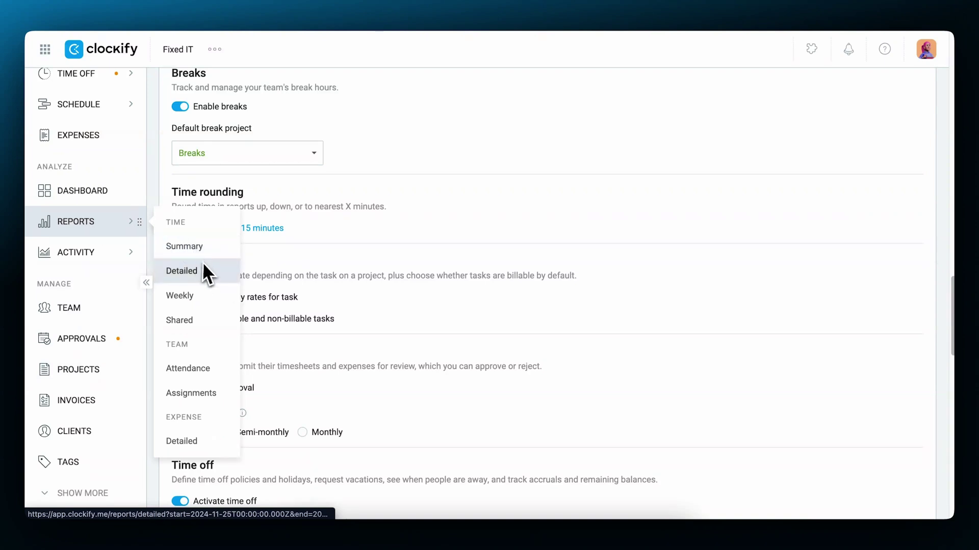
left_click(203, 267)
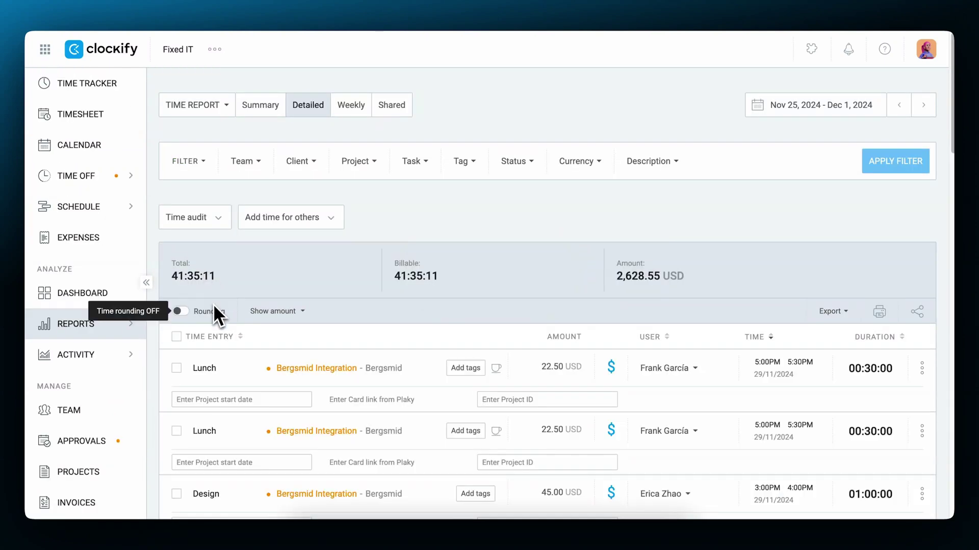
left_click(182, 312)
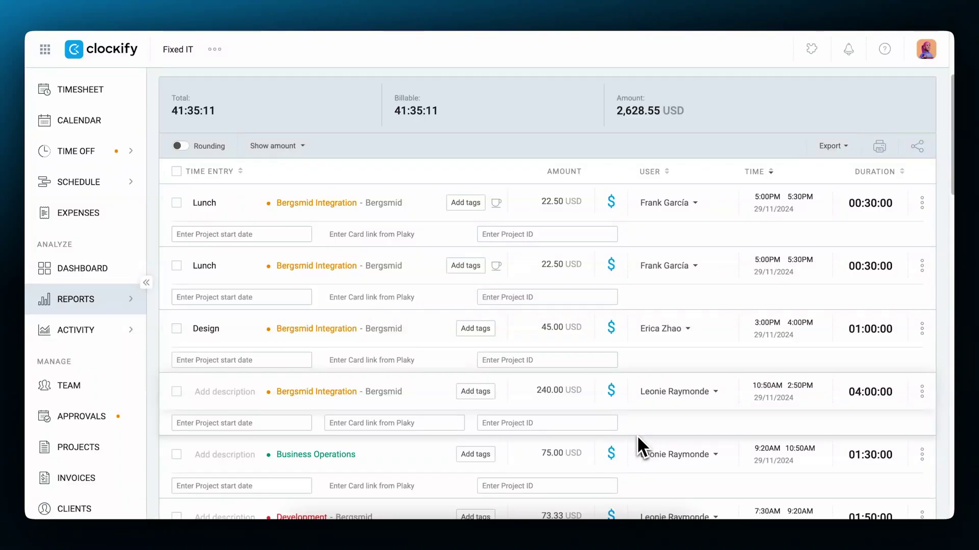
Step: Toggle the Business Operations entry's billability and view Alpaca App project settings
left_click(611, 456)
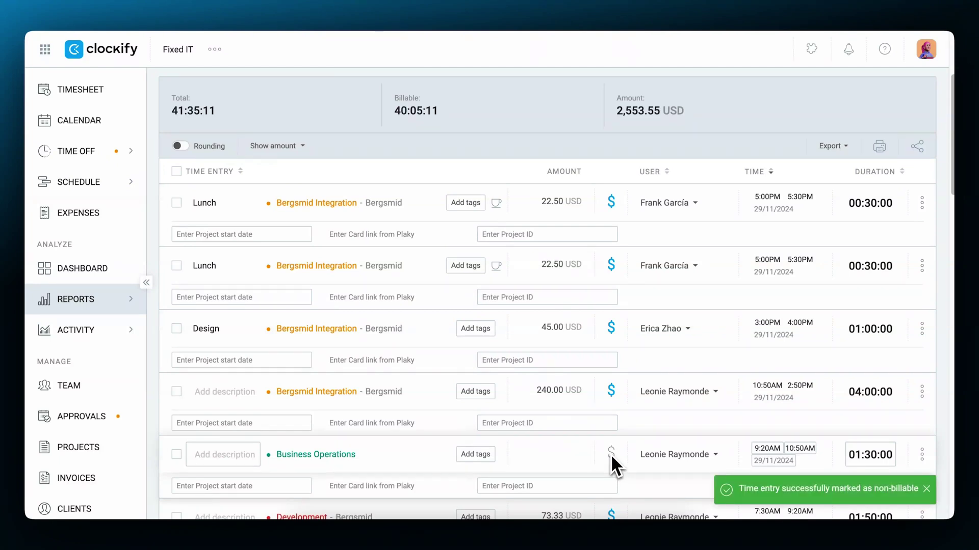
left_click(611, 457)
left_click(78, 447)
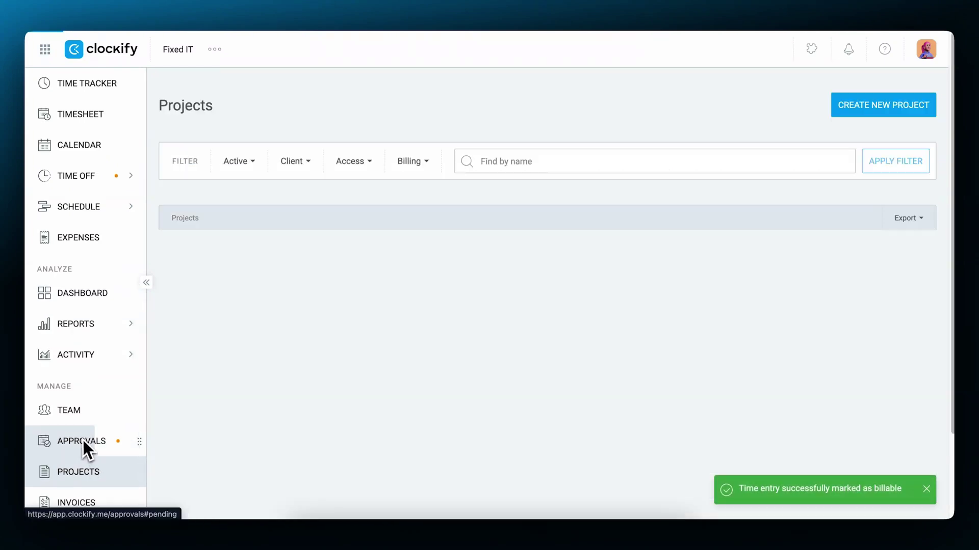
left_click(217, 277)
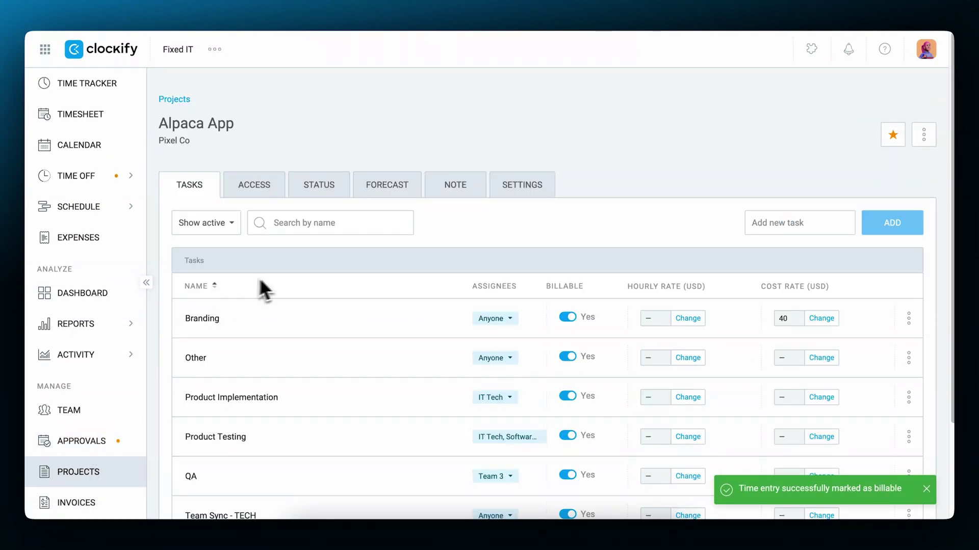
left_click(522, 185)
scroll(447, 341, "down", 3)
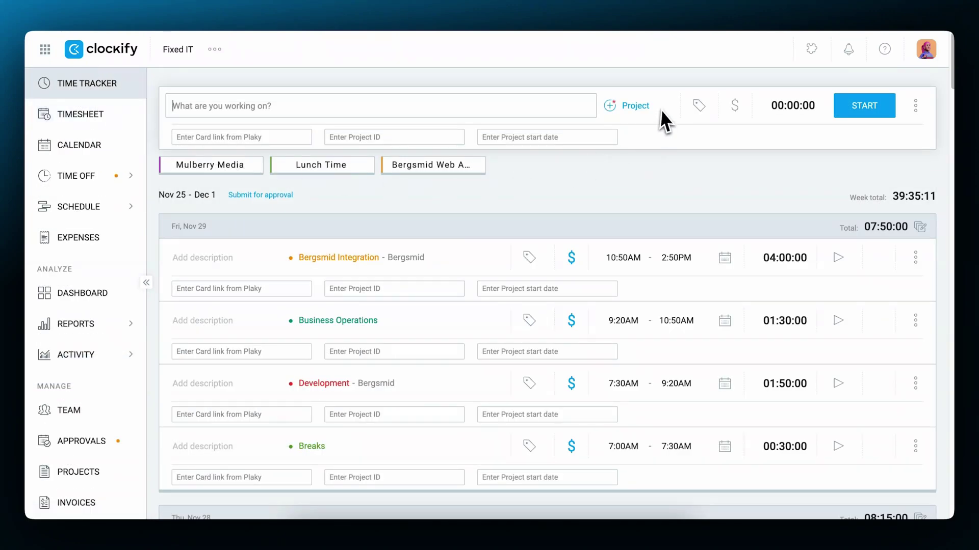
Step: Assign Marketing to a new entry, mark Design non-billable, and select an entry
left_click(635, 107)
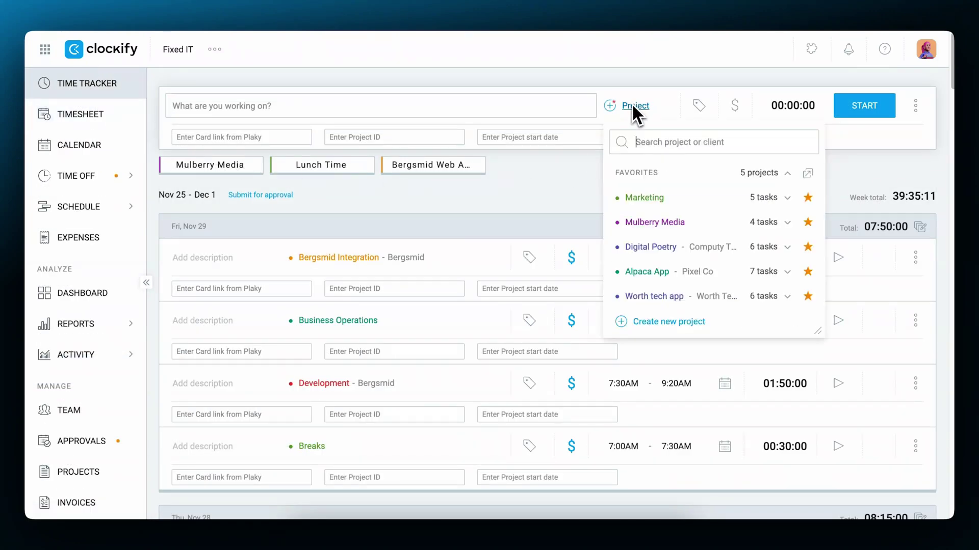
left_click(645, 197)
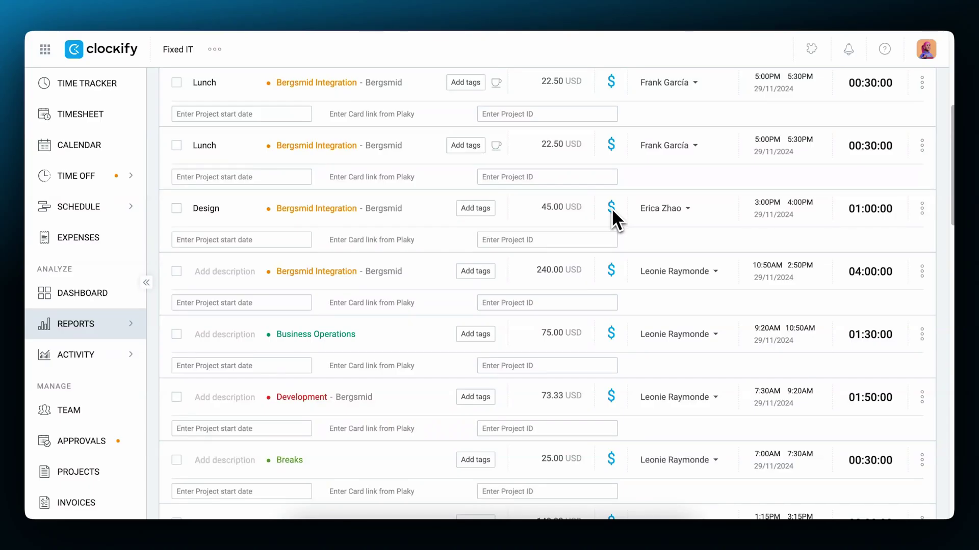
left_click(611, 208)
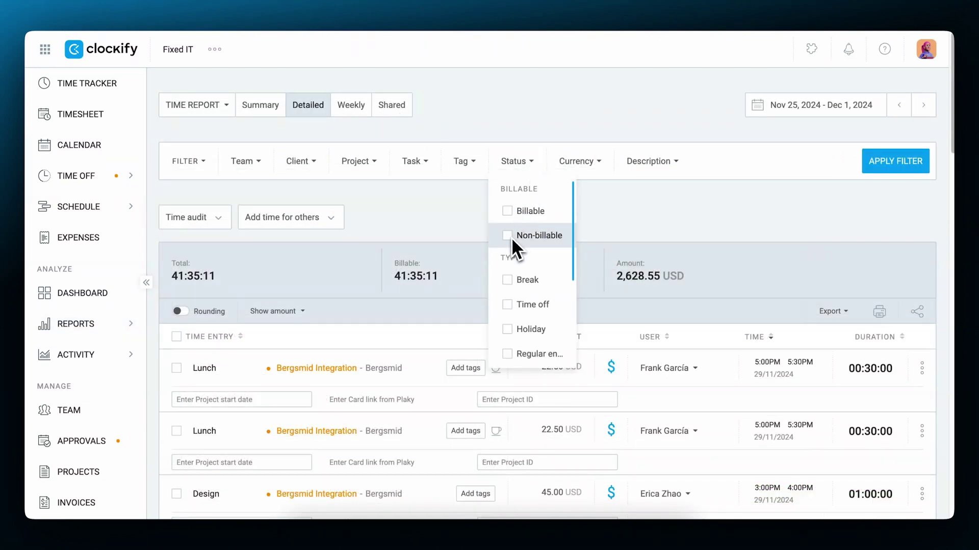
left_click(200, 367)
left_click(177, 431)
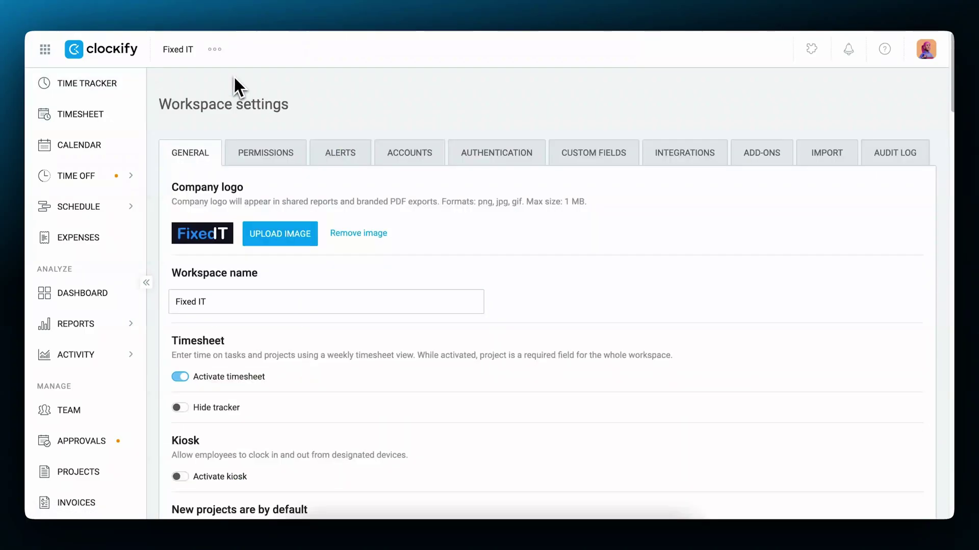
scroll(426, 319, "down", 5)
scroll(403, 325, "down", 5)
scroll(392, 311, "down", 2)
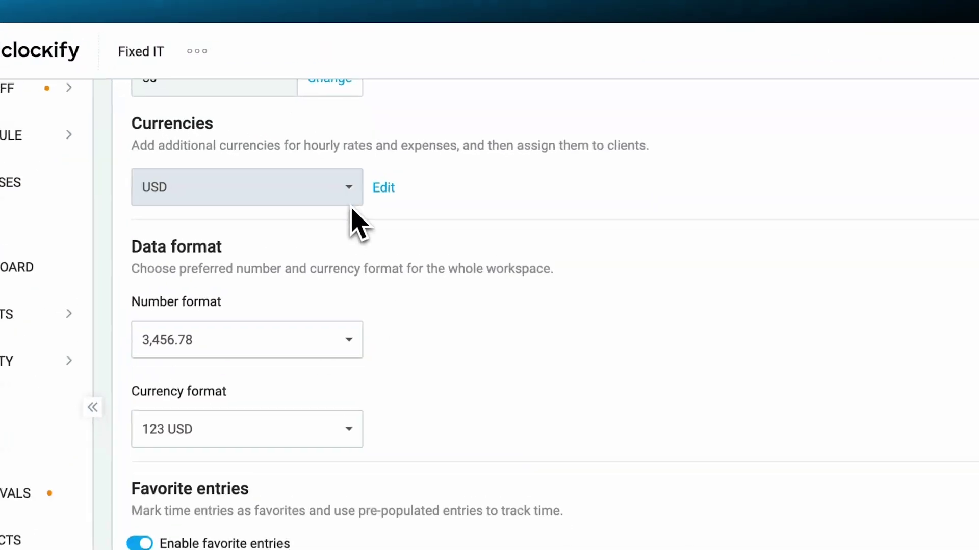
Step: Choose EUR from the workspace Currencies list
left_click(314, 138)
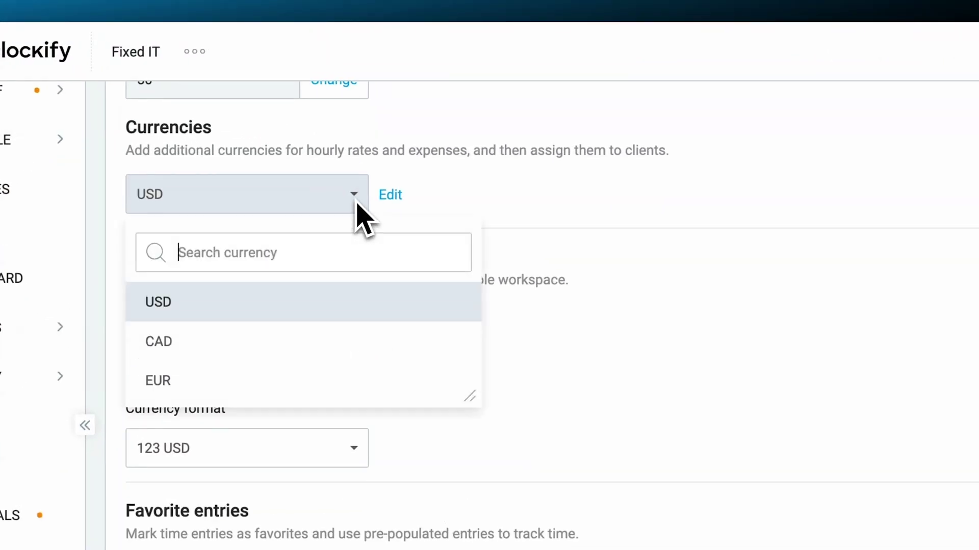
type("EUR")
left_click(359, 308)
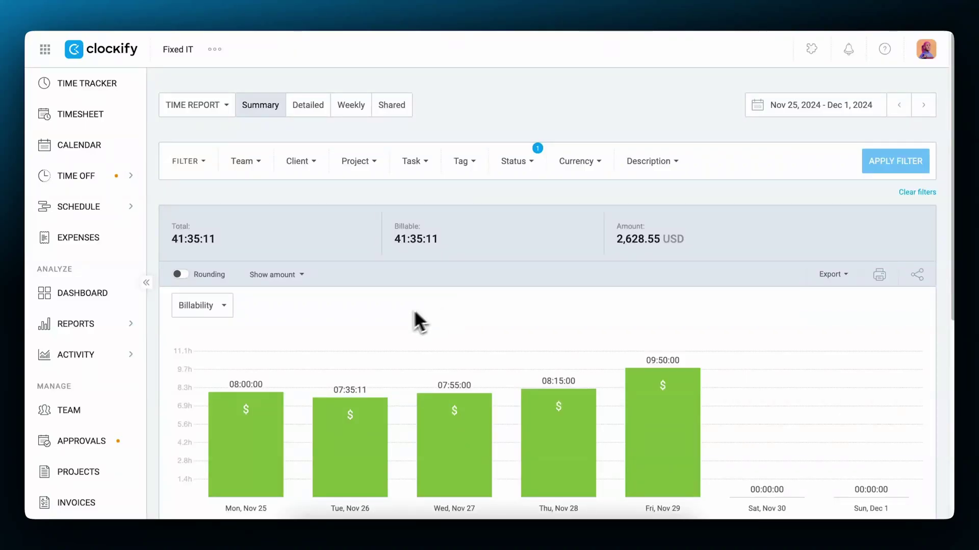
Step: Turn on Show cost and Show profit alongside amount in the Summary report
left_click(276, 274)
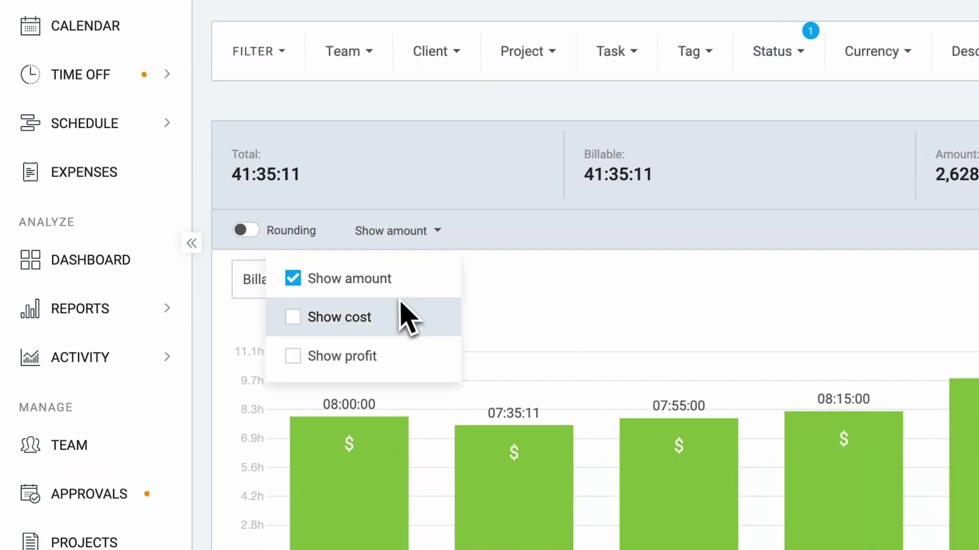
left_click(280, 316)
left_click(366, 356)
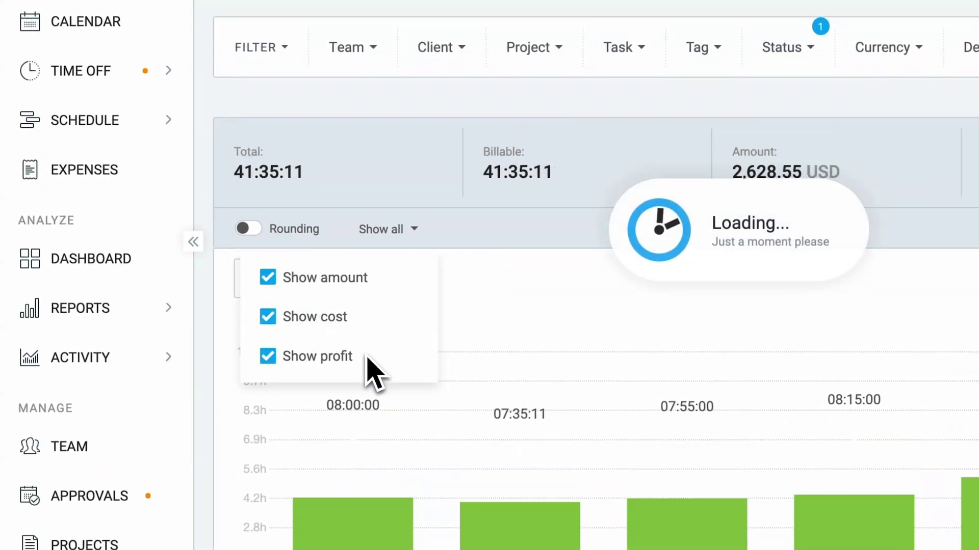
left_click(441, 348)
scroll(437, 345, "down", 5)
scroll(427, 343, "down", 3)
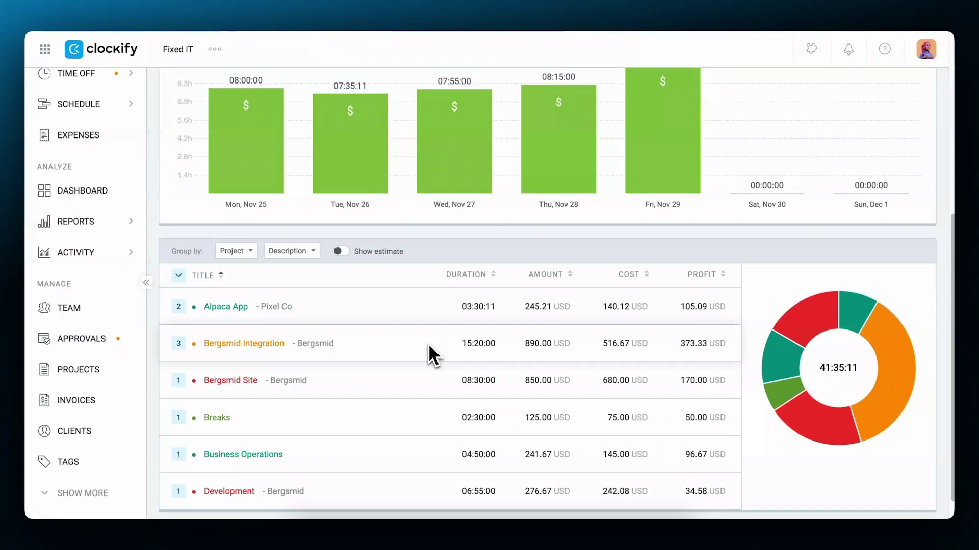